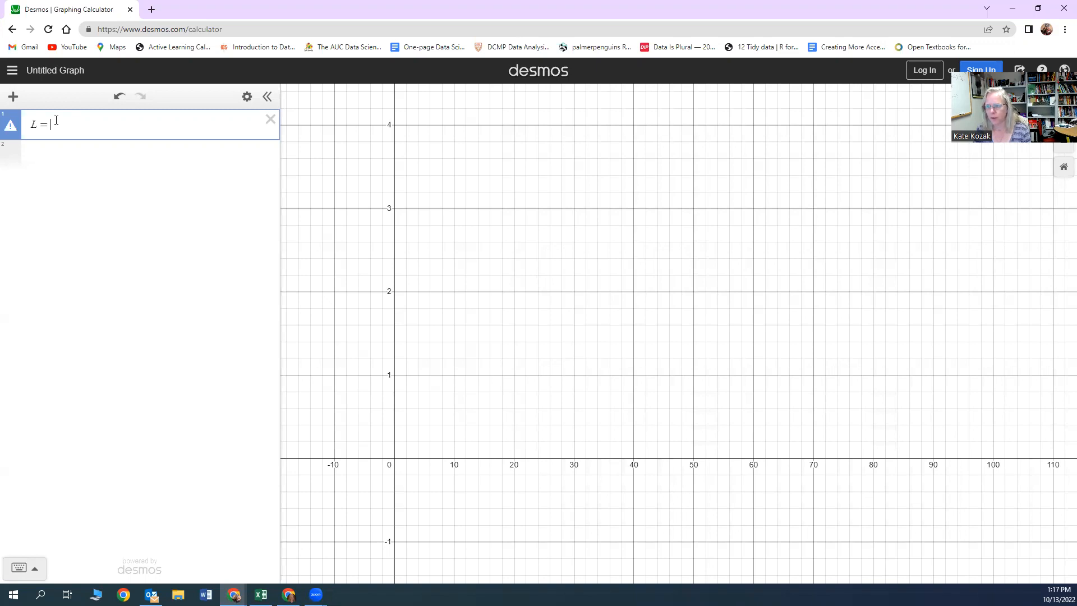
- Define the list L as [72, 92, 82, 73, 63, 50, 90, 71, 82]
text([)
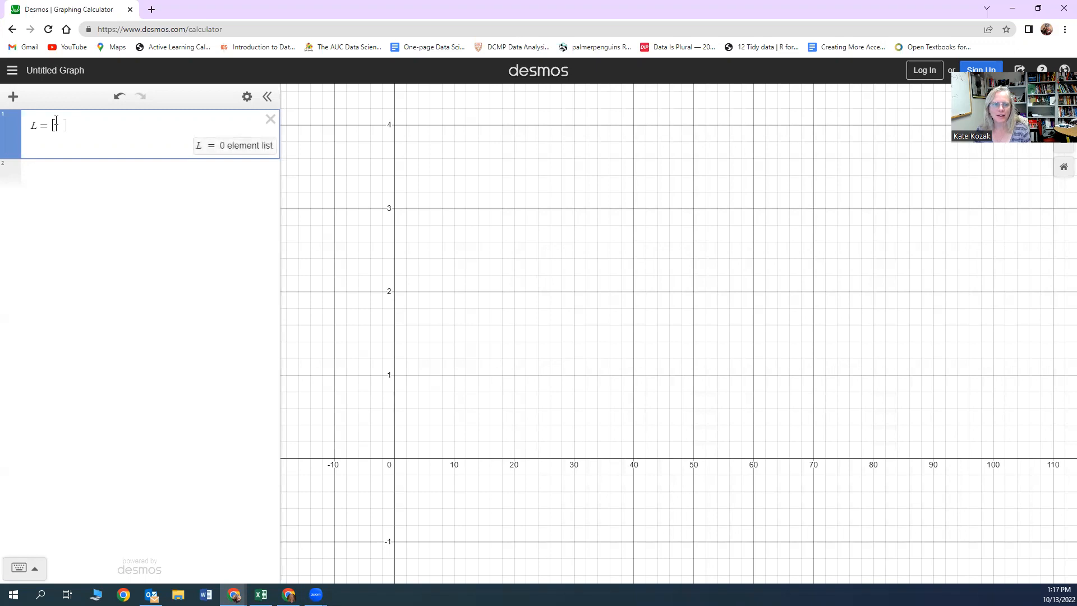
text(72)
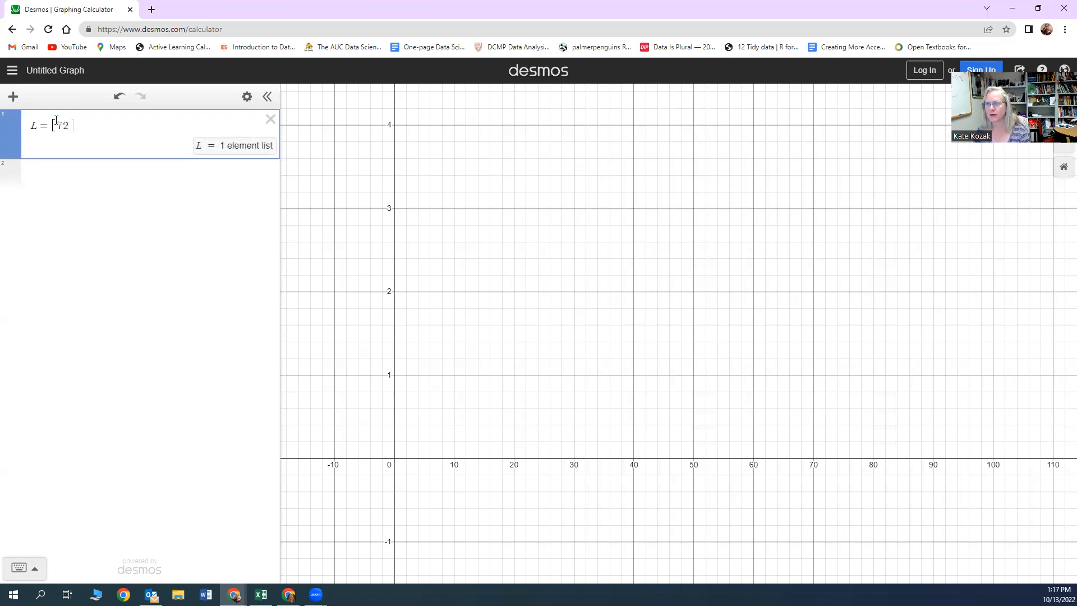
text(, )
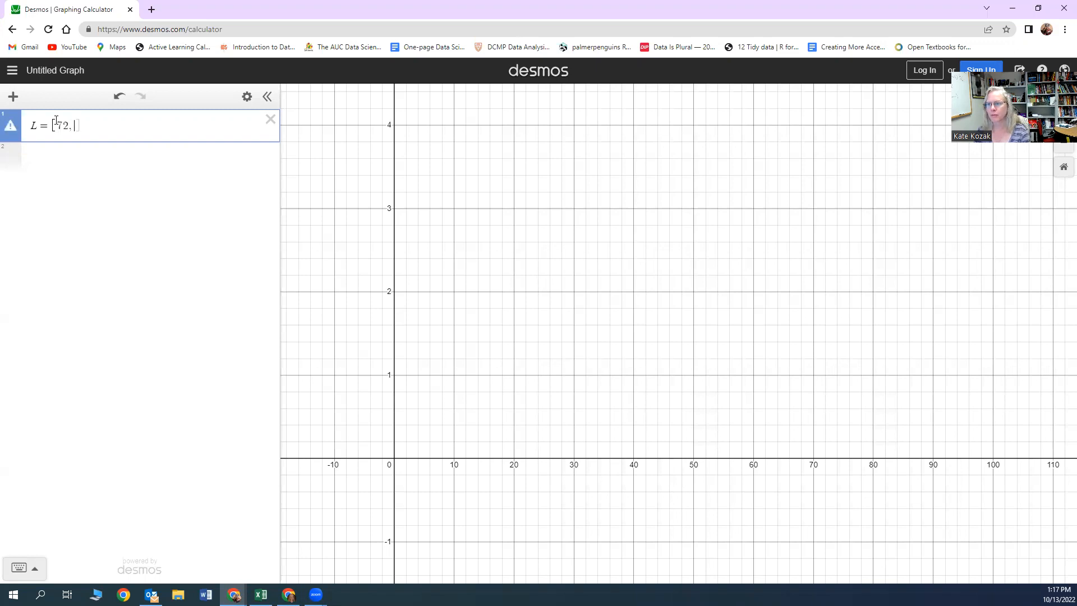
text(92, )
text(82, )
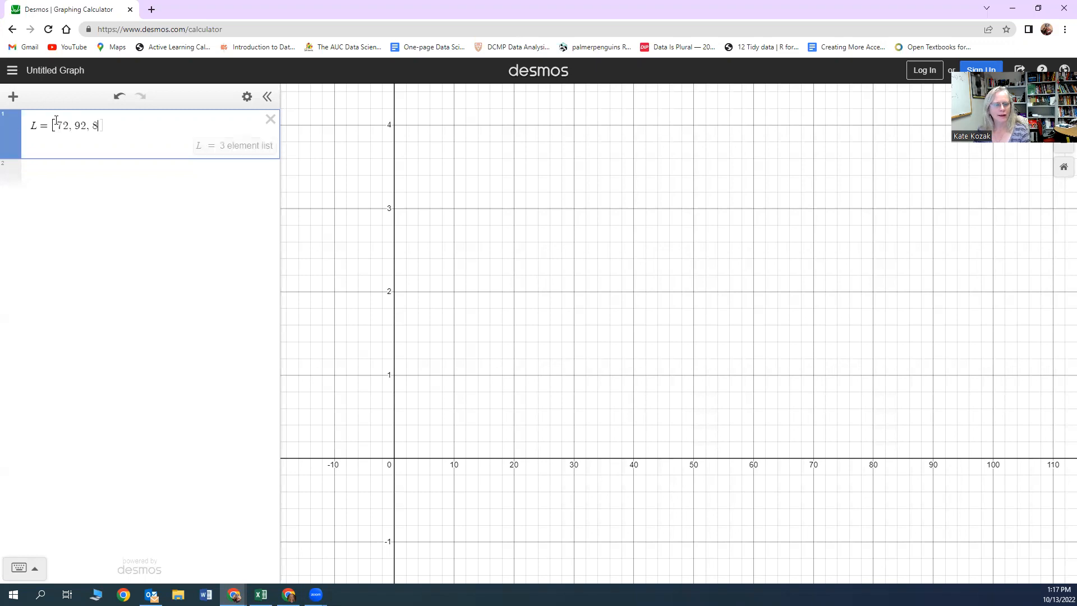
text(73, 6)
text(3, 50, )
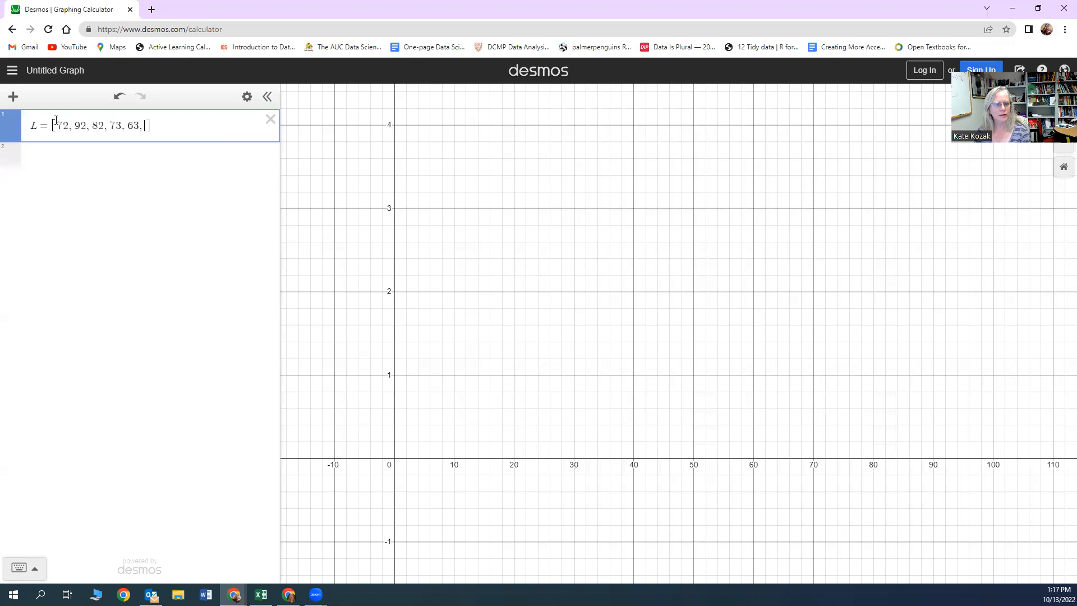
text(90, 71, )
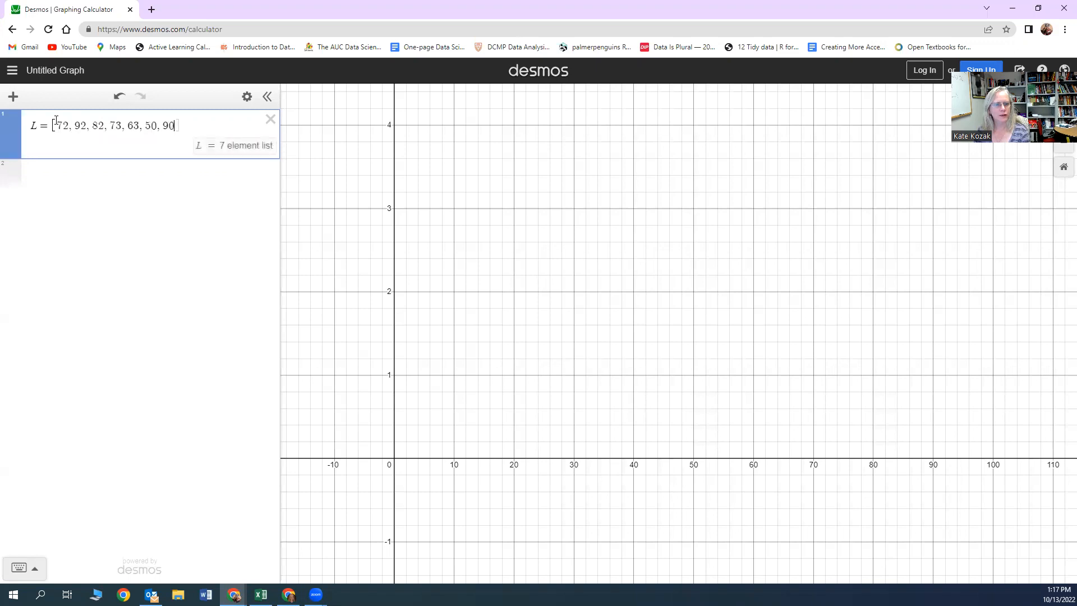
text(82)
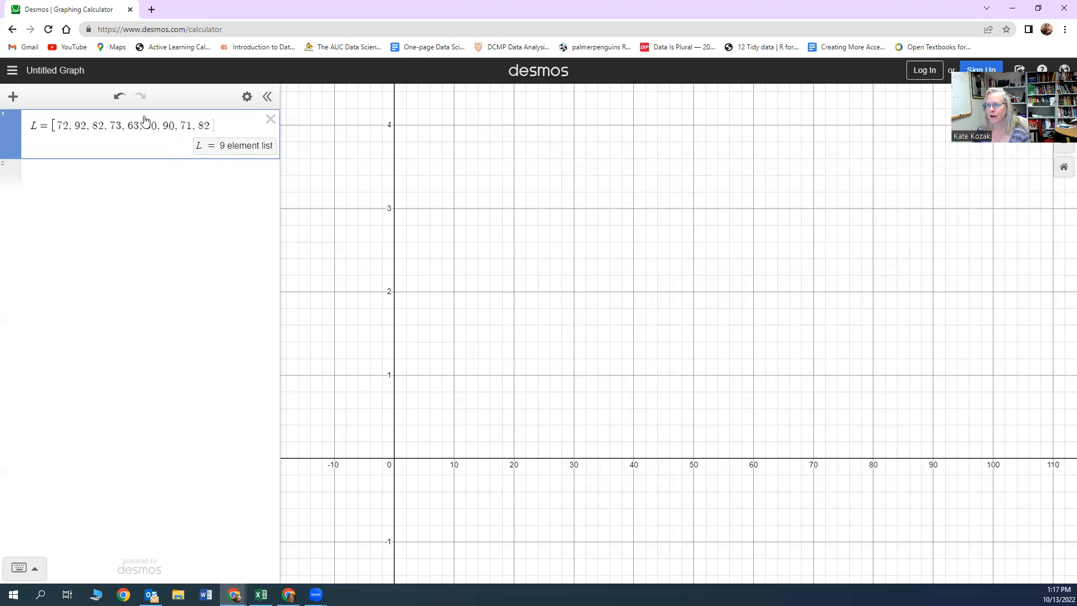
- Add a histogram of the list L with the expression histogram(L) on a new line
click(121, 172)
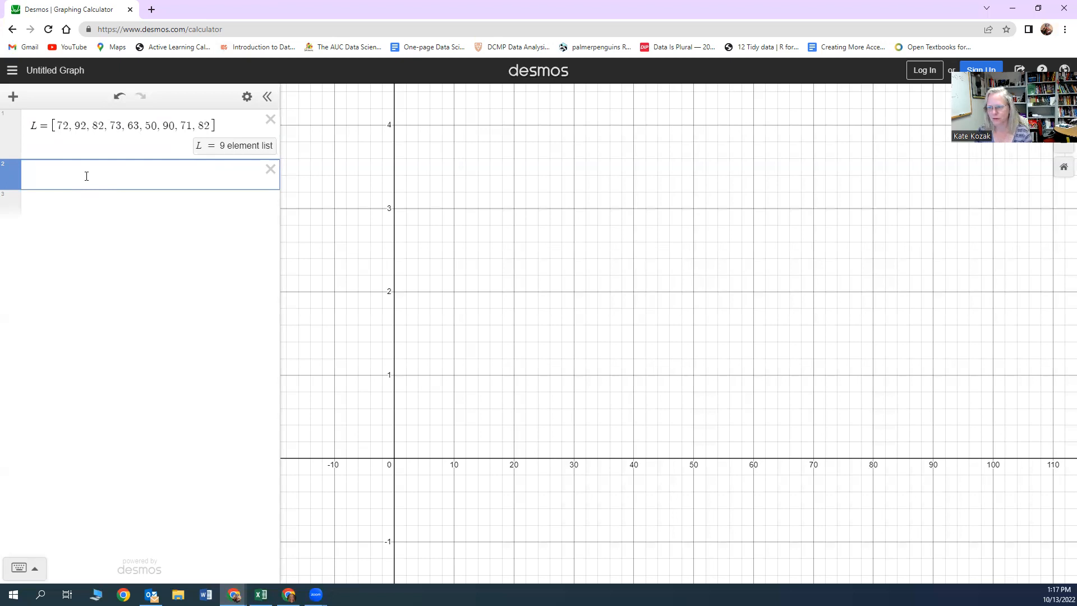
text(is)
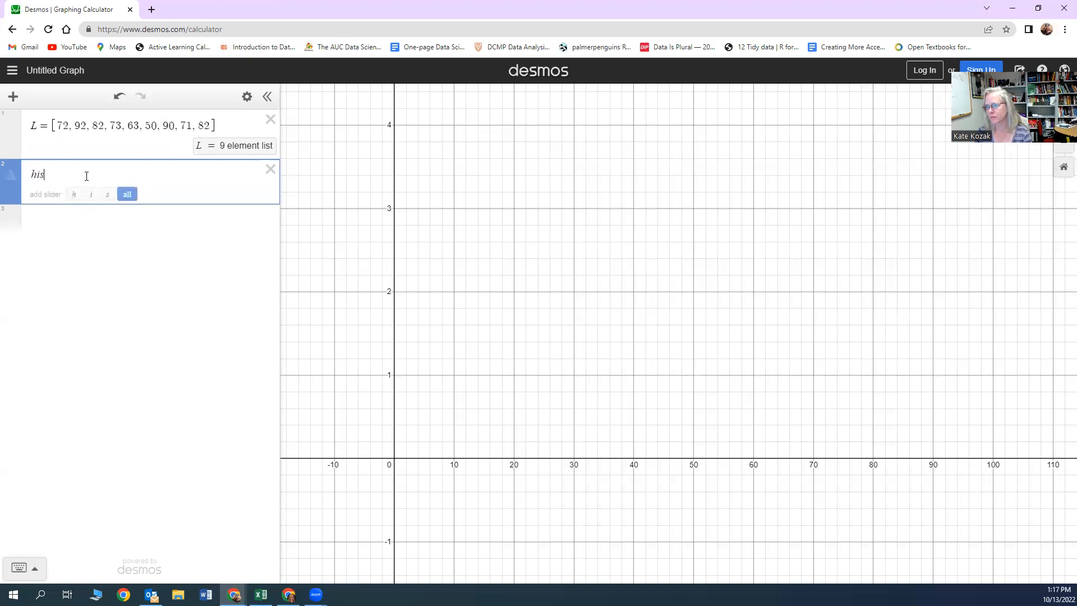
text(togram)
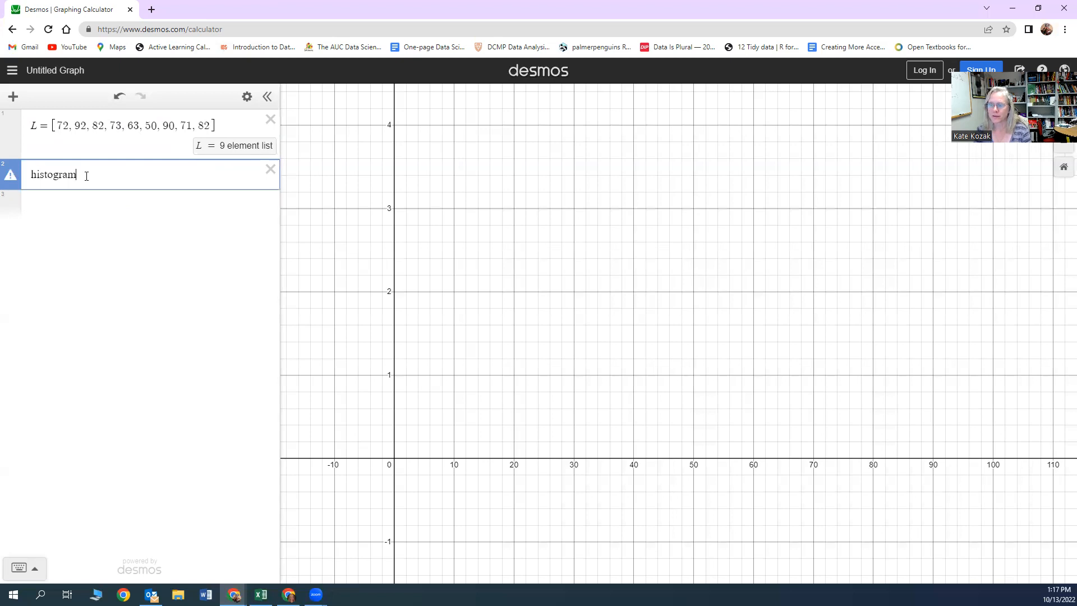
text(()
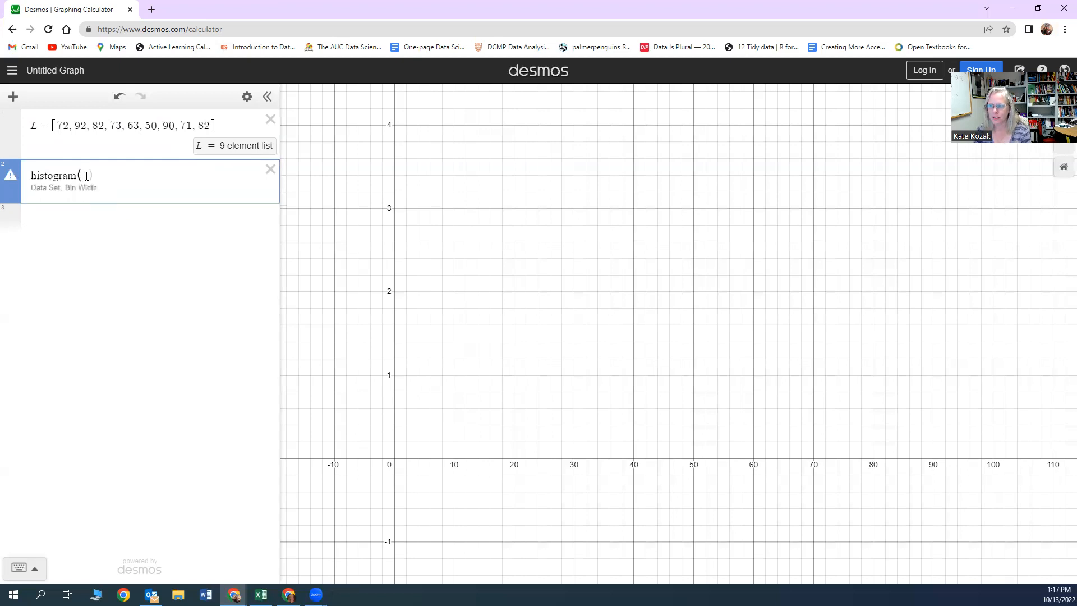
text(L))
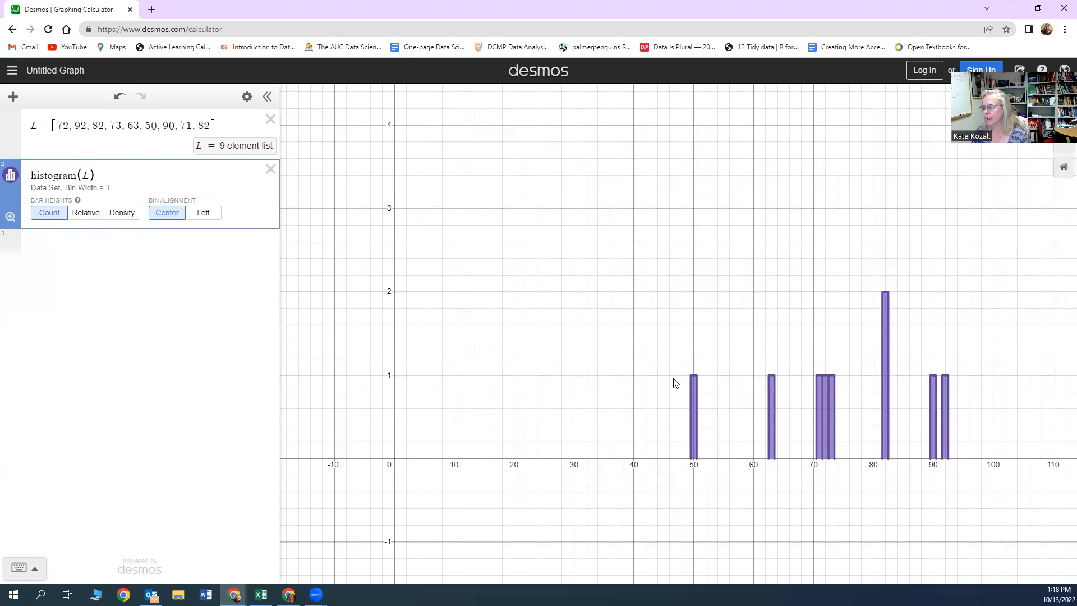
- Try Relative and Density bar heights on the histogram, and return the bar heights to Count
click(87, 215)
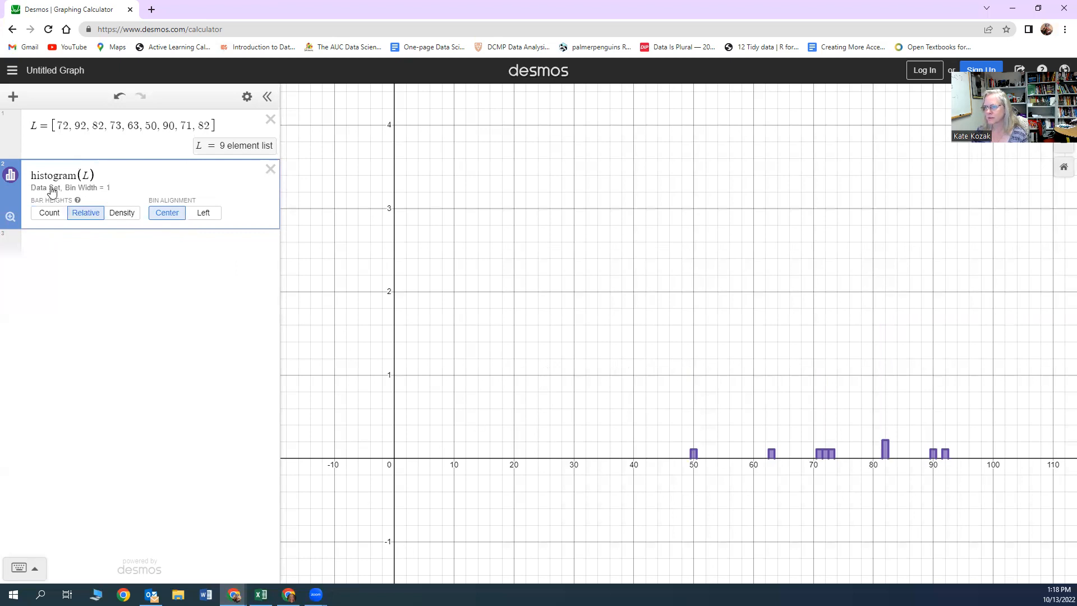
click(121, 213)
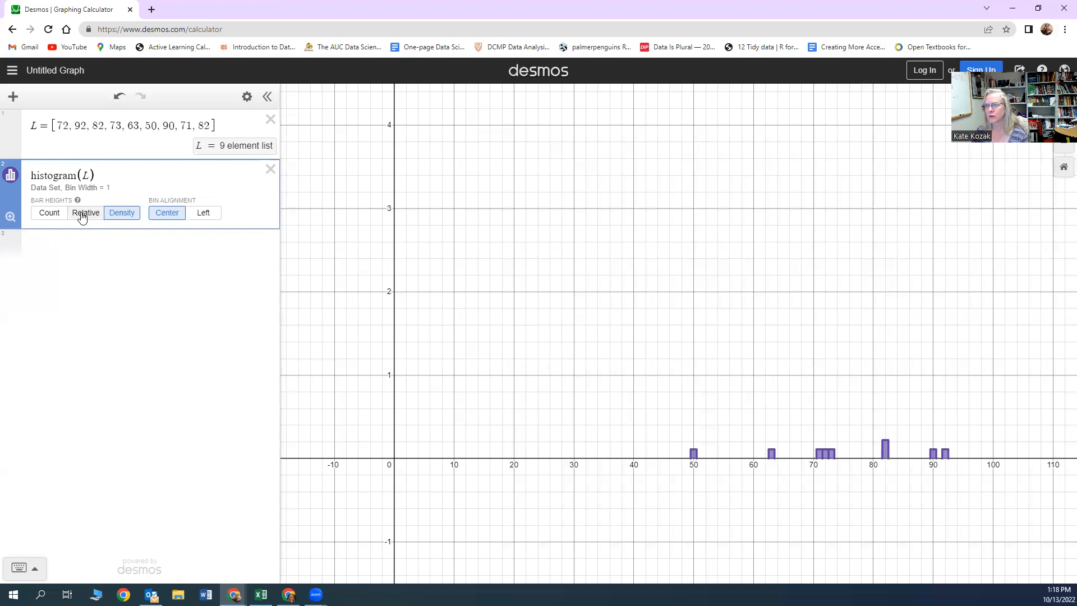
click(42, 215)
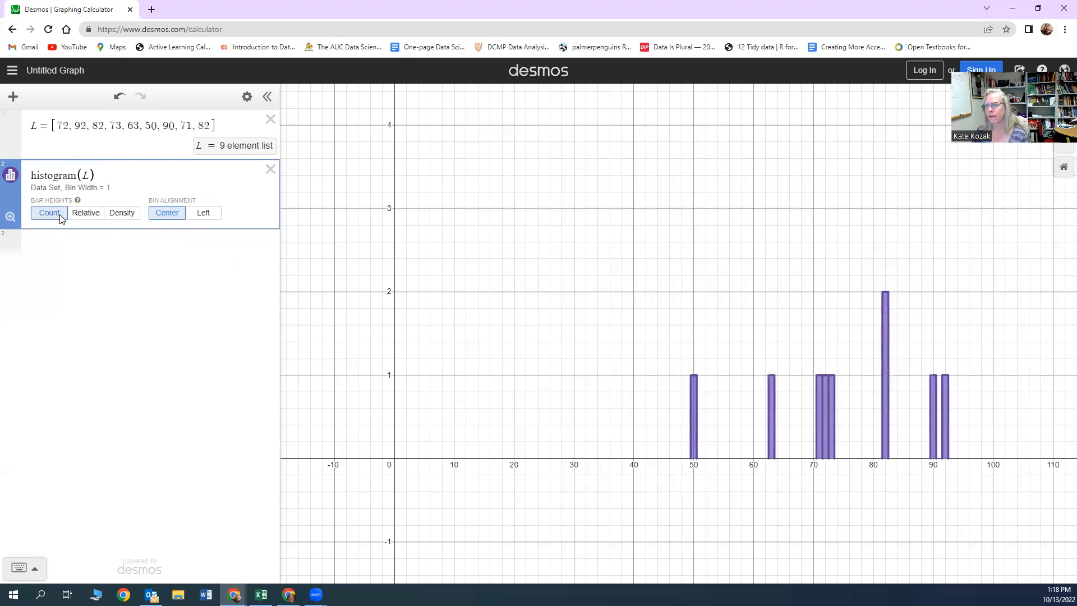
- Compare the histogram's Left and Center bin alignments, and leave the alignment set to Left
click(204, 220)
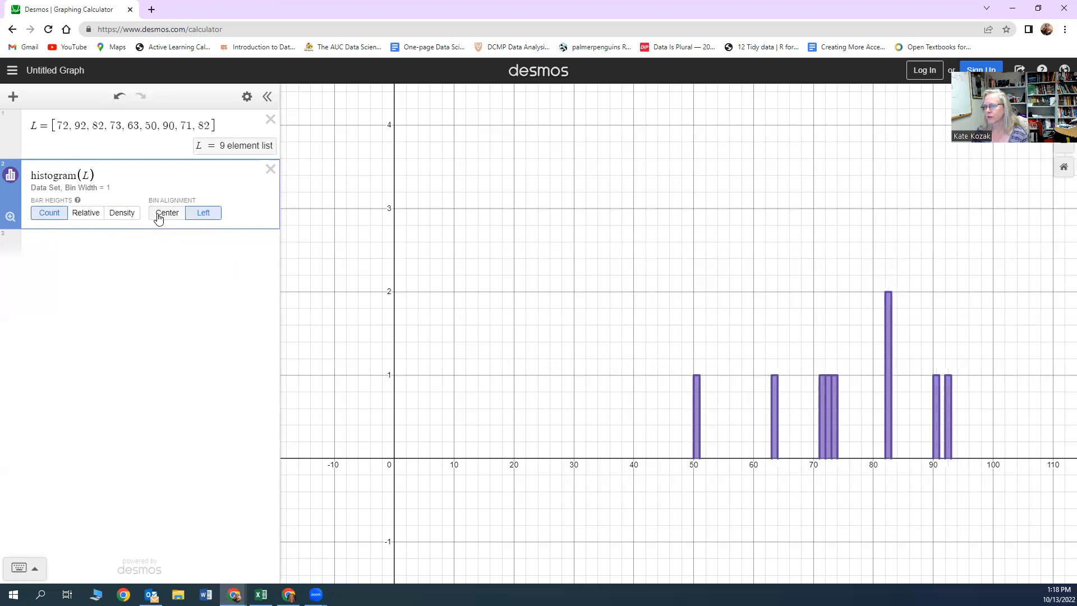
click(159, 219)
click(204, 214)
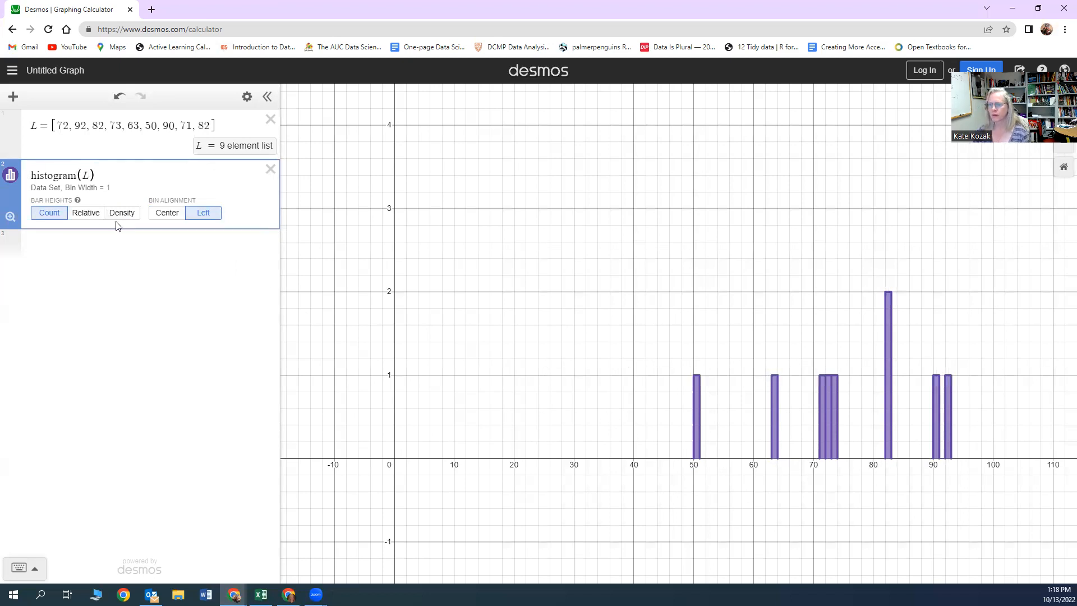
- Try a histogram bin width of 5, set it to 10, and fit the graph to the histogram
text(,)
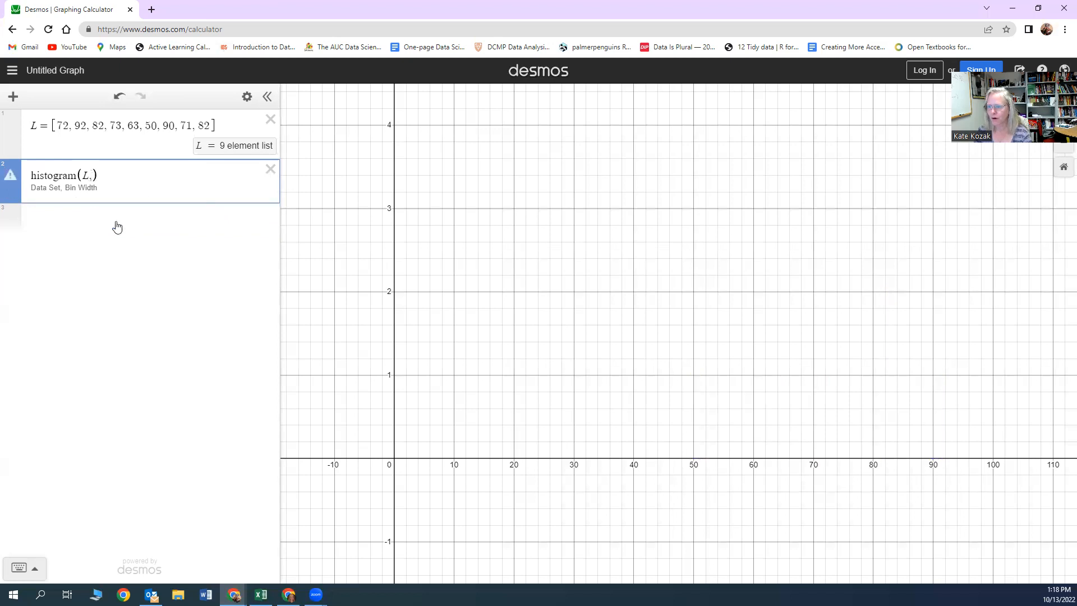
text(5)
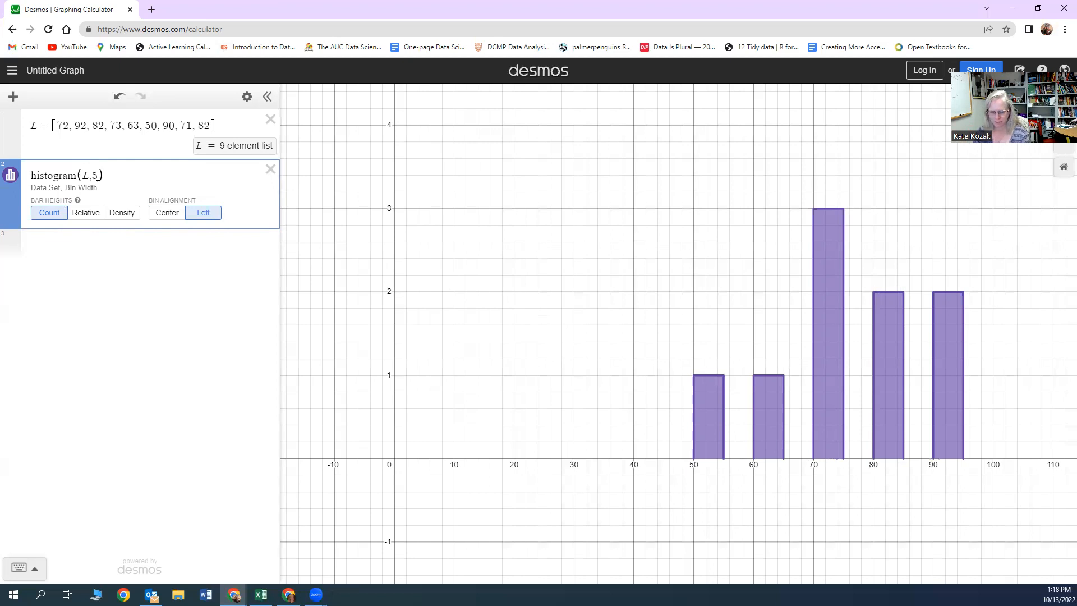
key(BackSpace)
text(10)
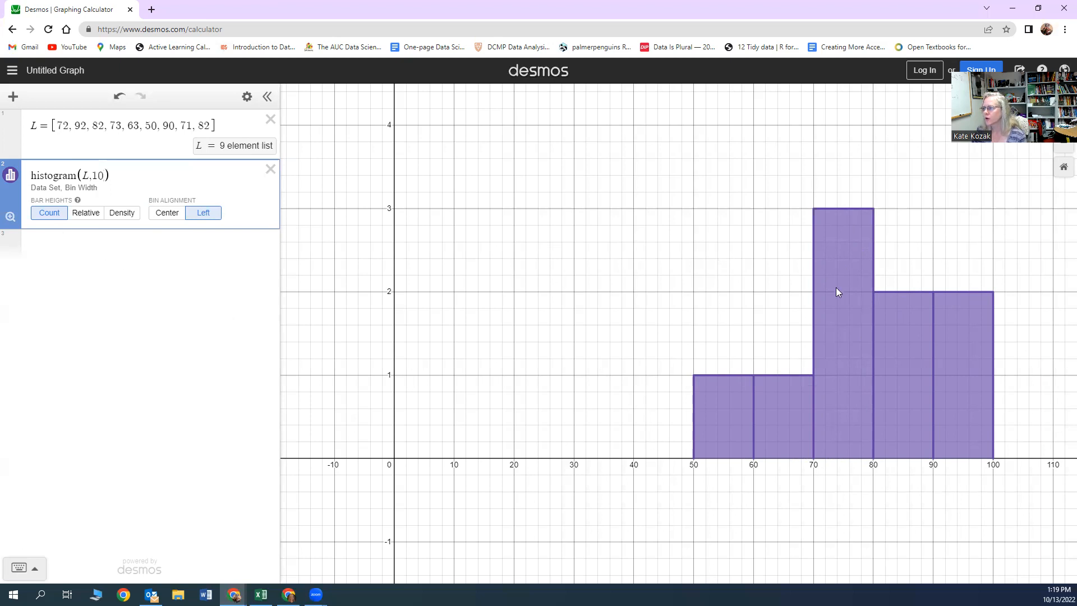
click(9, 218)
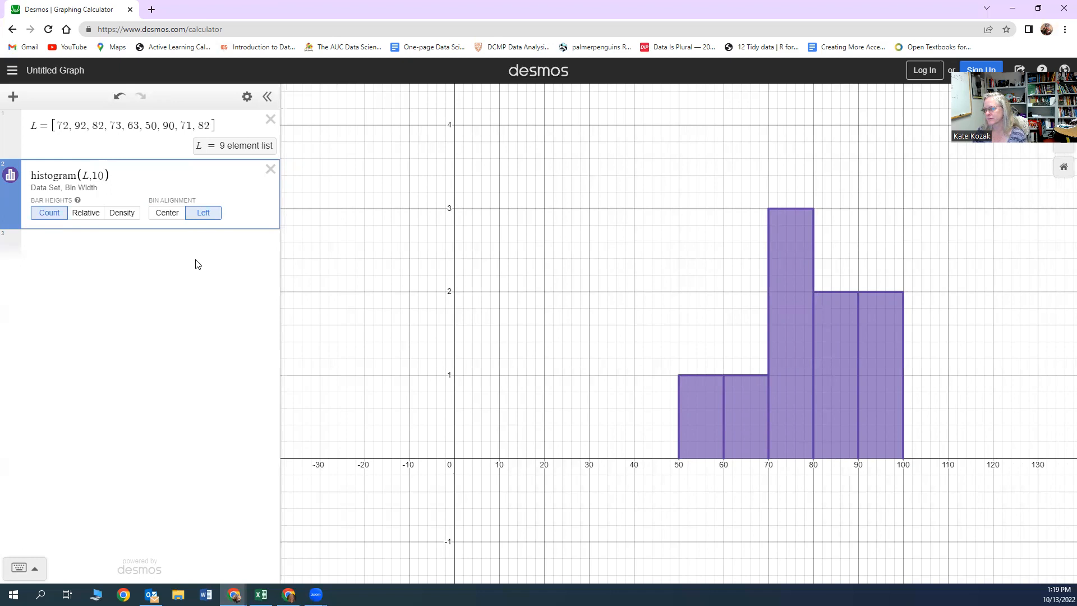
- Add a box plot of the list L with the expression boxplot(L) on a new line
click(79, 249)
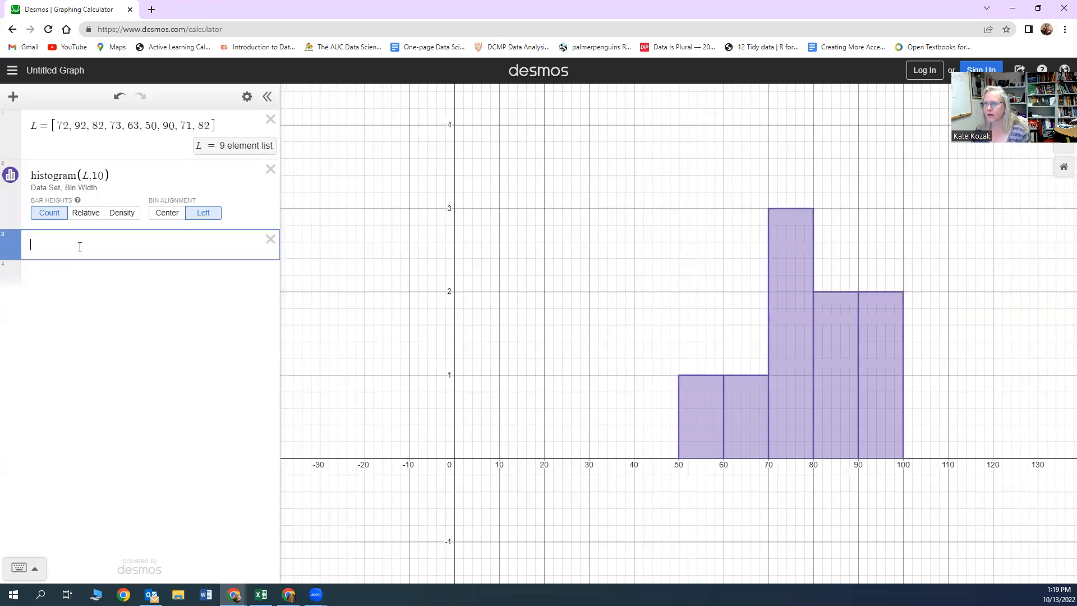
text(box)
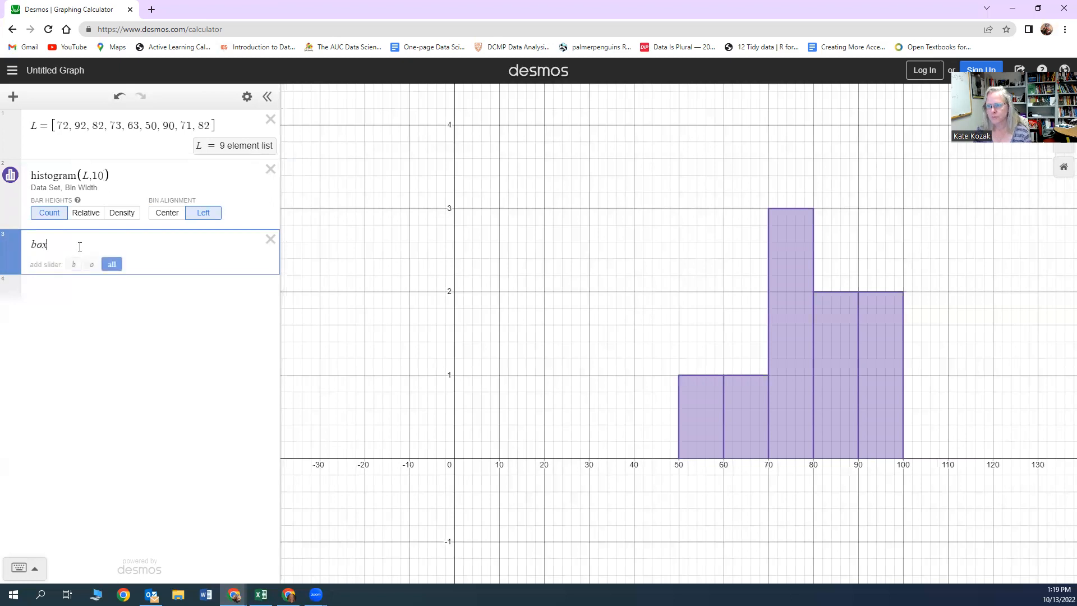
text(plot)
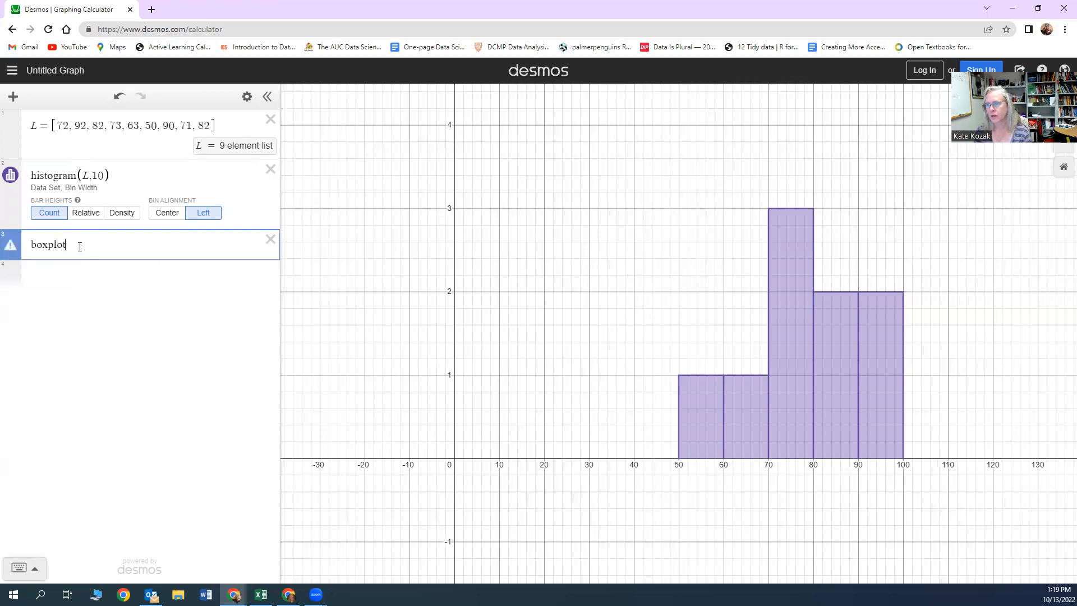
text((L)
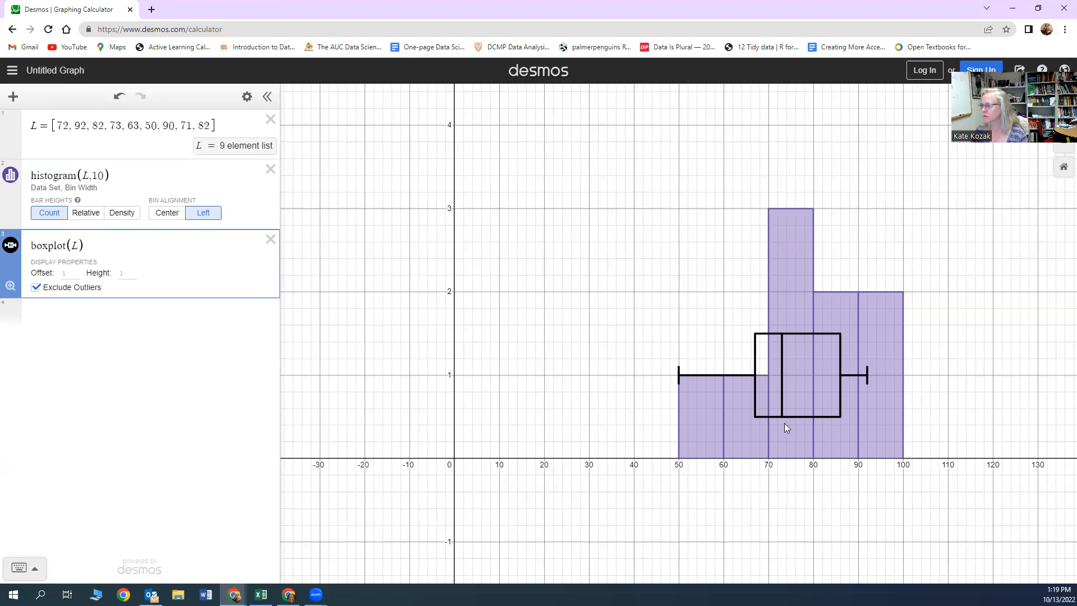
- Hide and redisplay the histogram, and hide the box plot to show the histogram alone
click(10, 176)
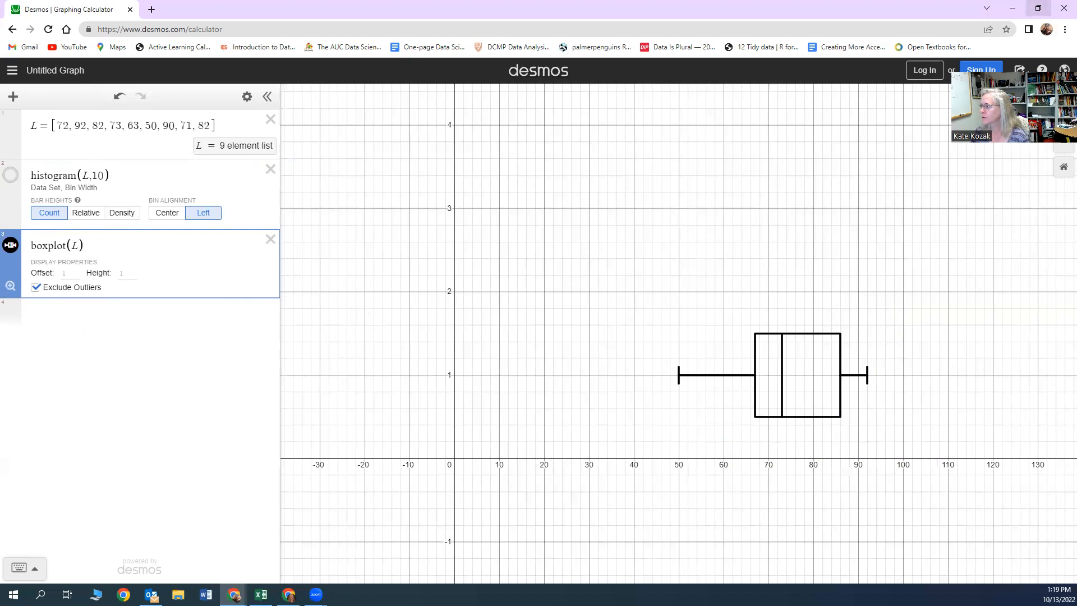
click(12, 175)
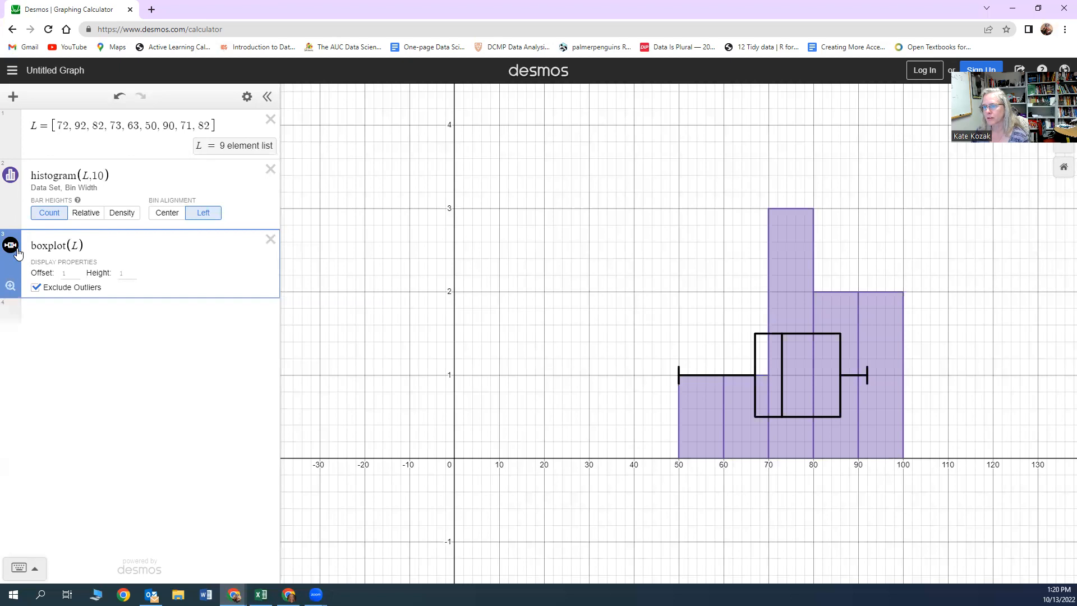
click(11, 245)
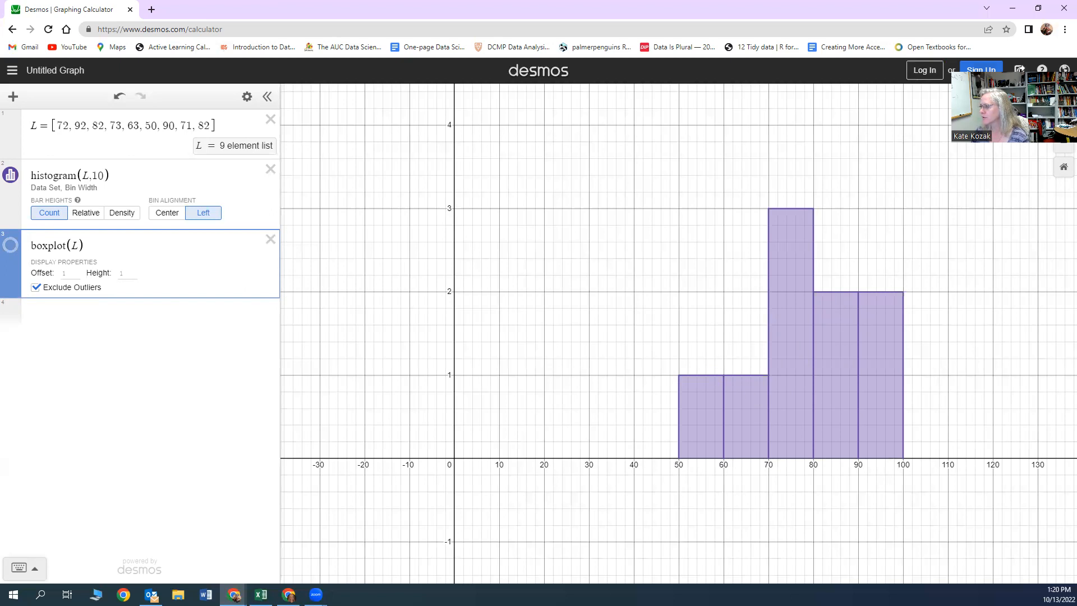
- Open the graph's sharing options to view the image export choice, close them, and redisplay the box plot
click(1019, 71)
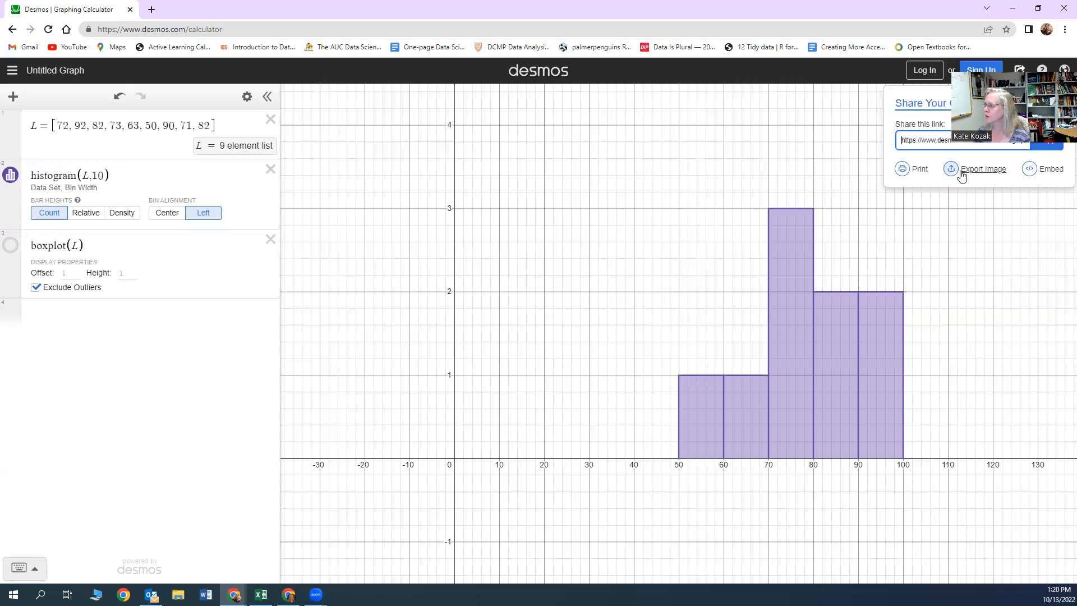
click(1019, 71)
click(1019, 71)
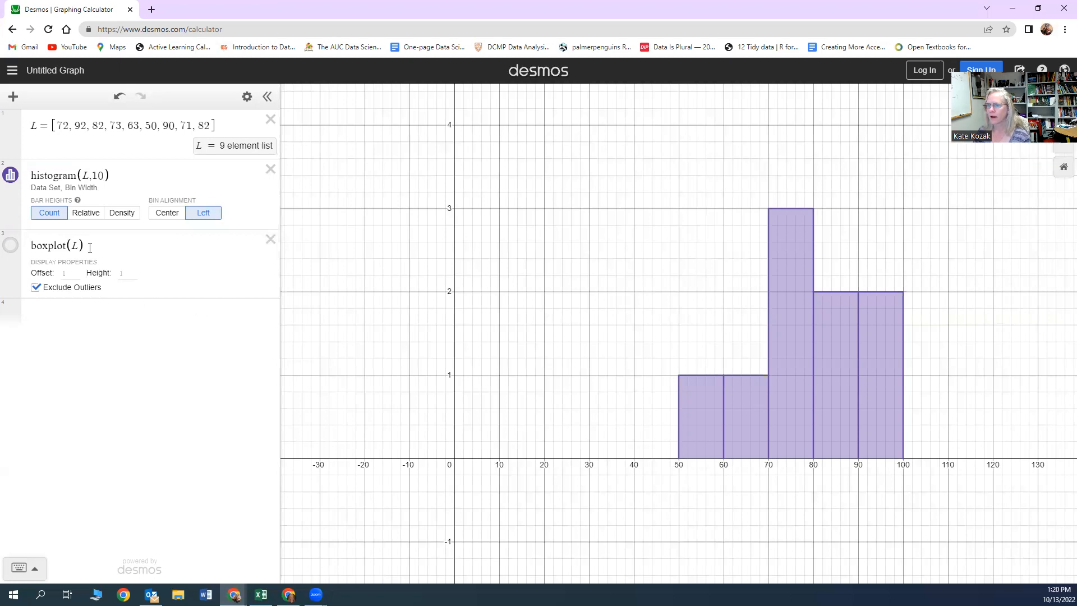
click(12, 246)
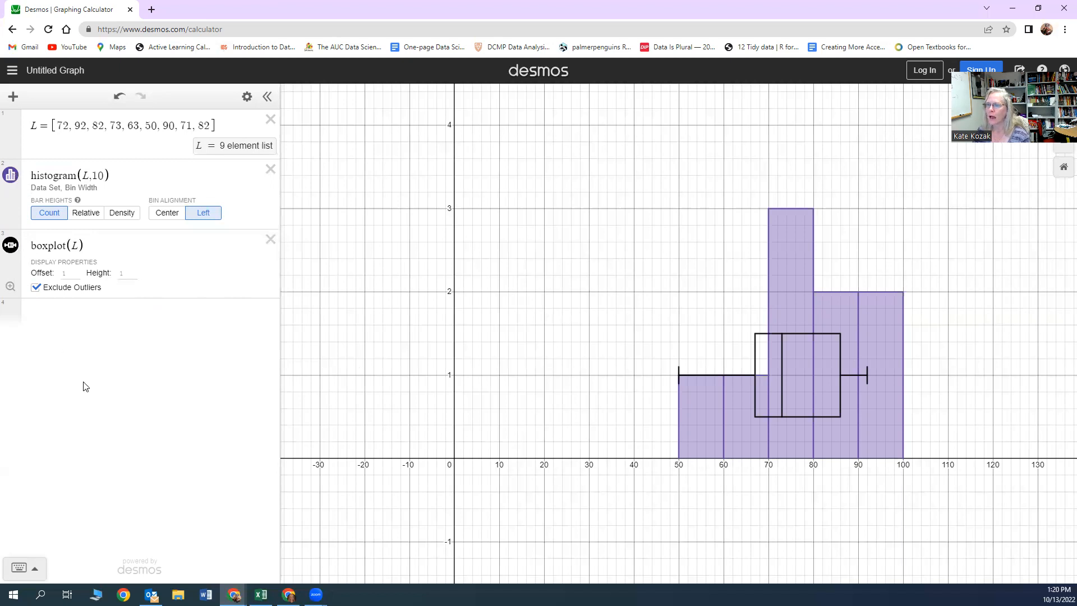
- Calculate the mean and the median of list L with mean(L) and median(L) on two new expression lines
click(77, 318)
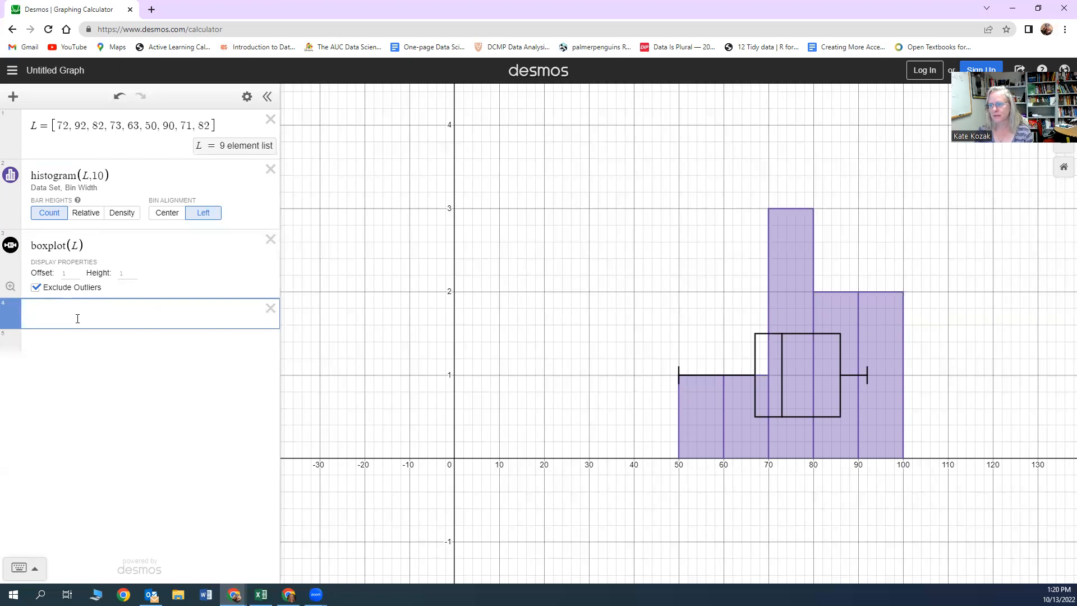
text(mean(L)
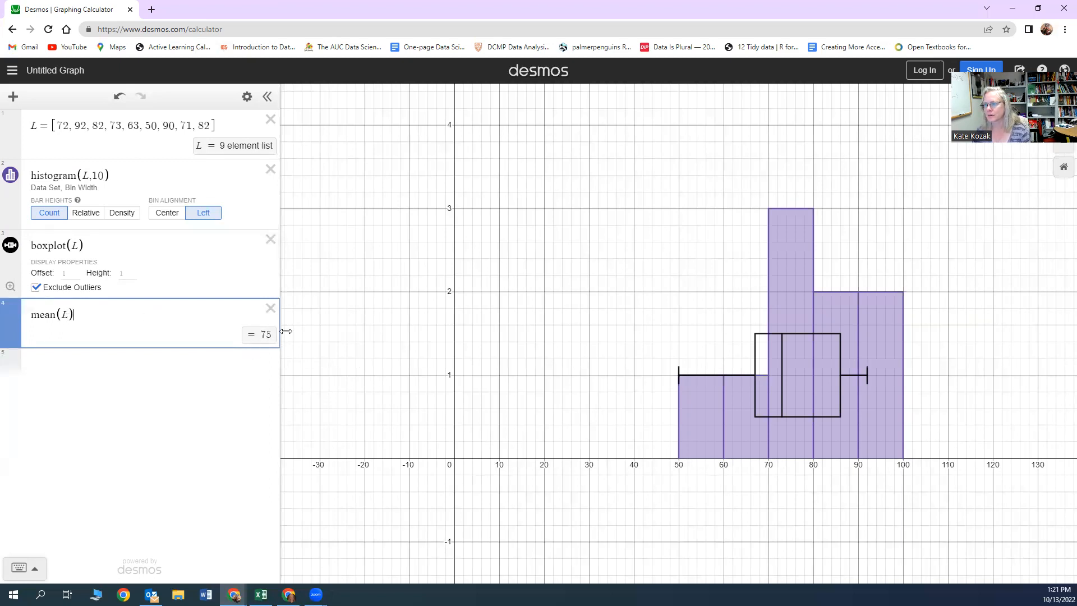
click(173, 360)
text(me)
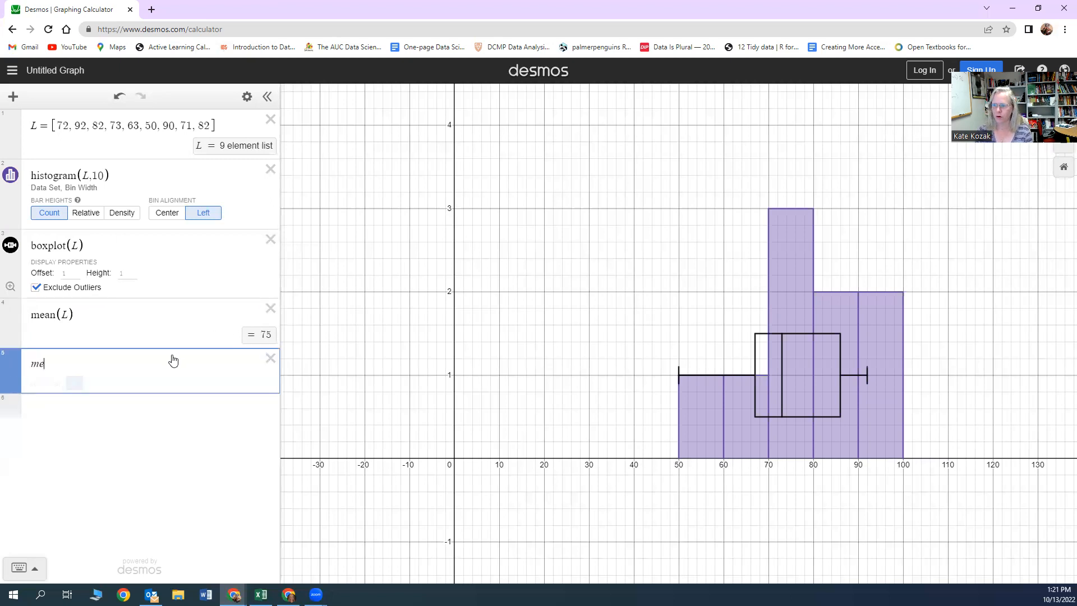
text(dian()
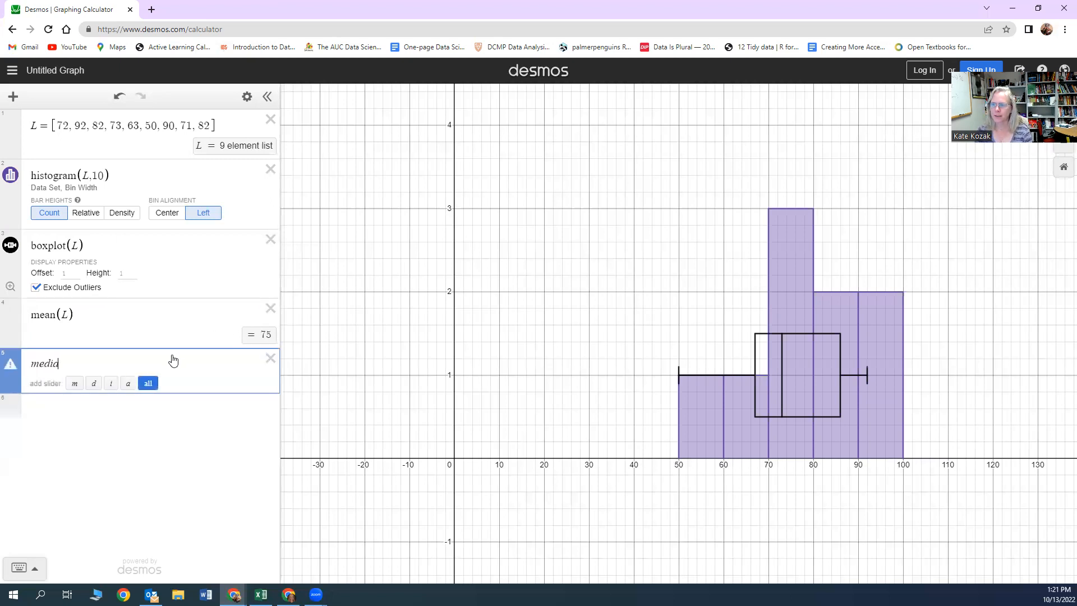
text(L)
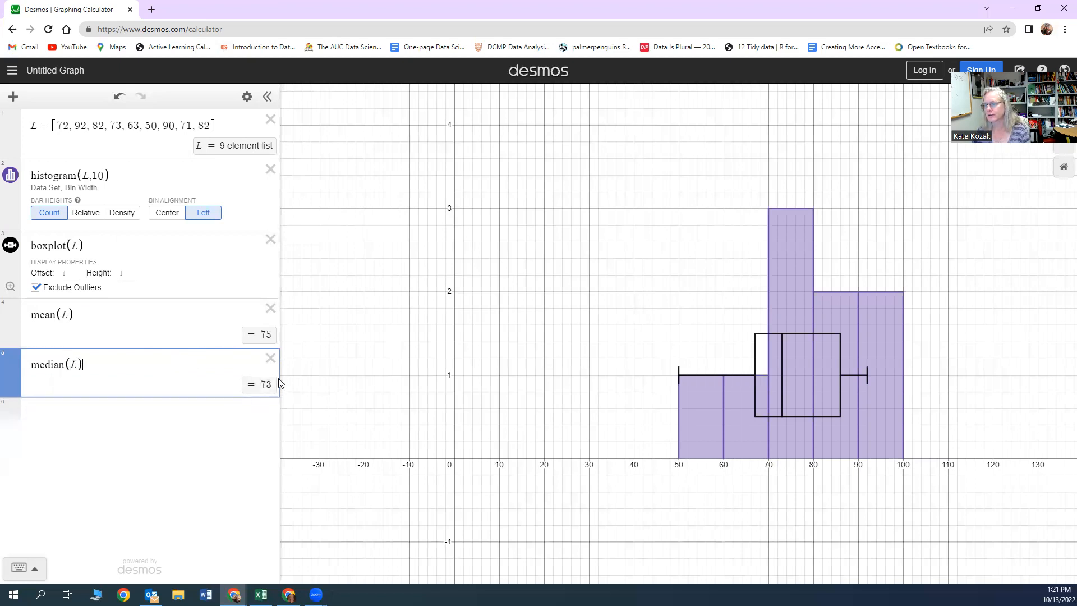
- Calculate the variance of list L with var(L) on a new line, and start another empty expression line below it
click(201, 411)
text(var)
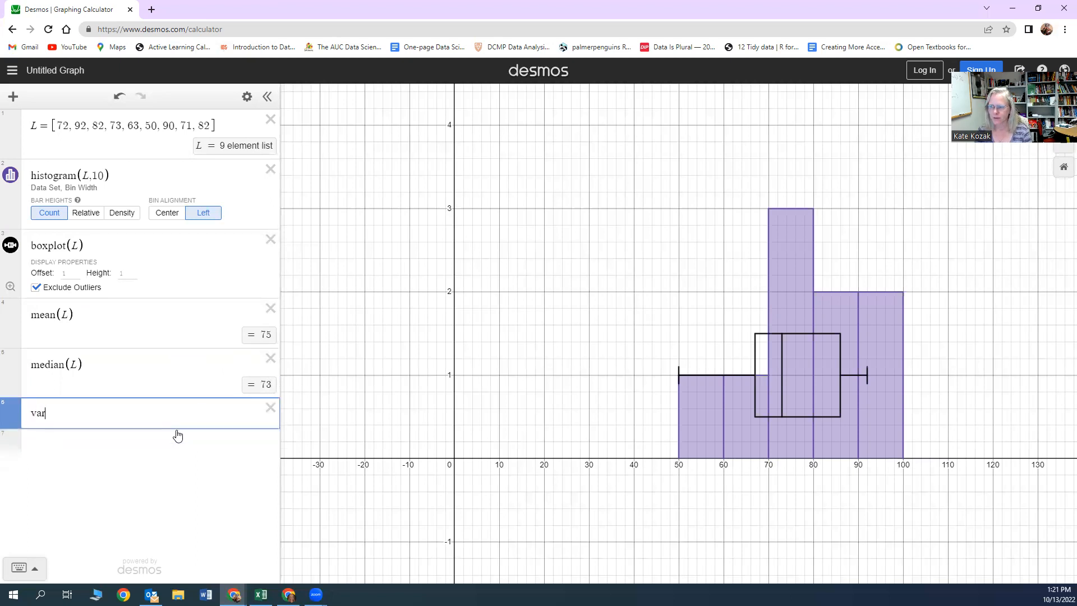
text((L))
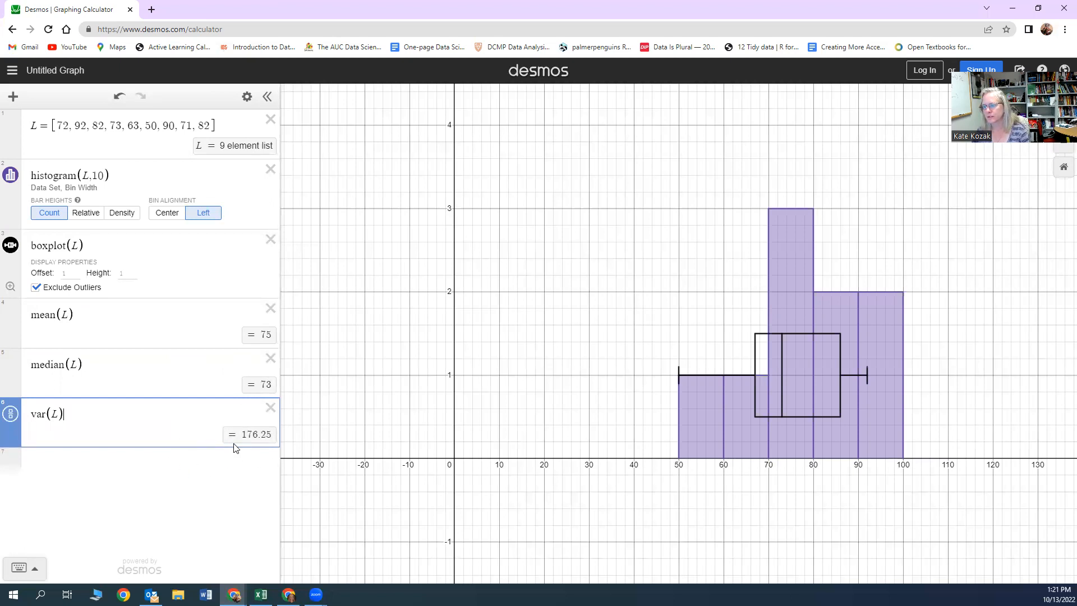
click(107, 466)
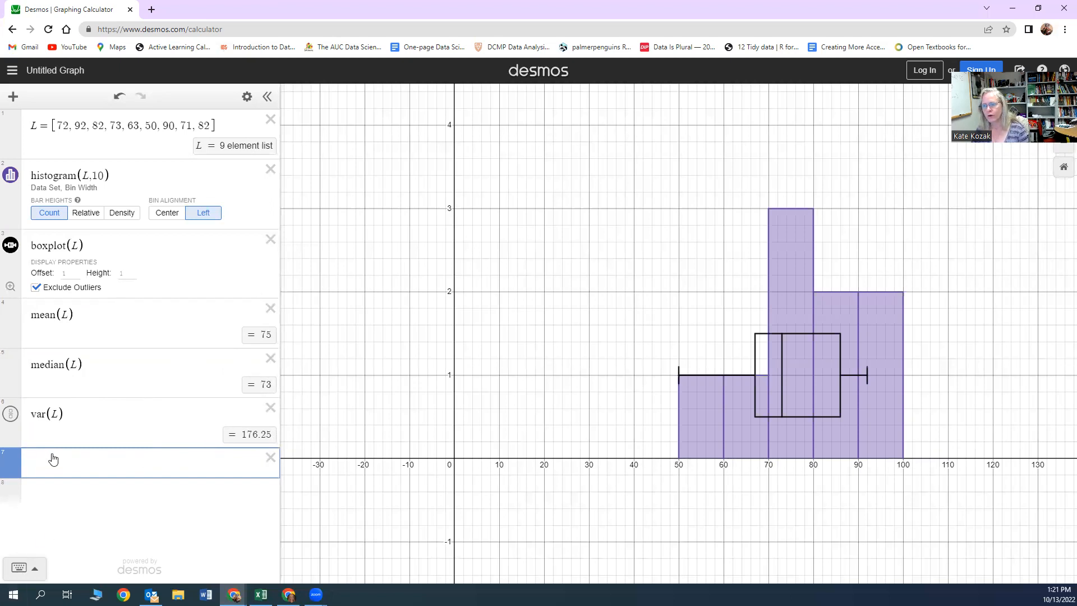
text(st)
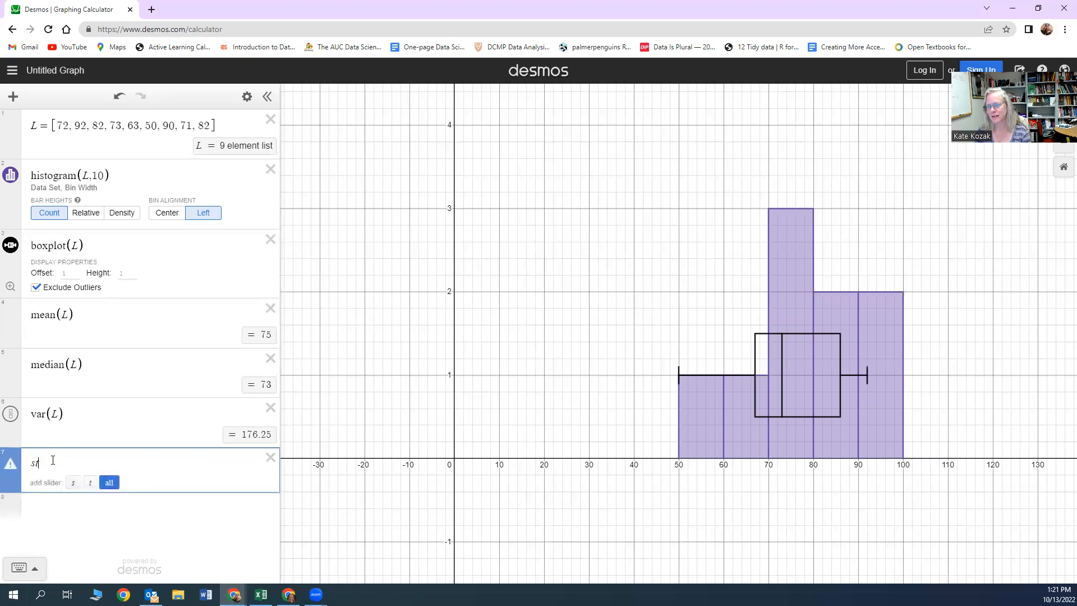
text(and)
key(BackSpace)
key(BackSpace)
key(BackSpace)
key(BackSpace)
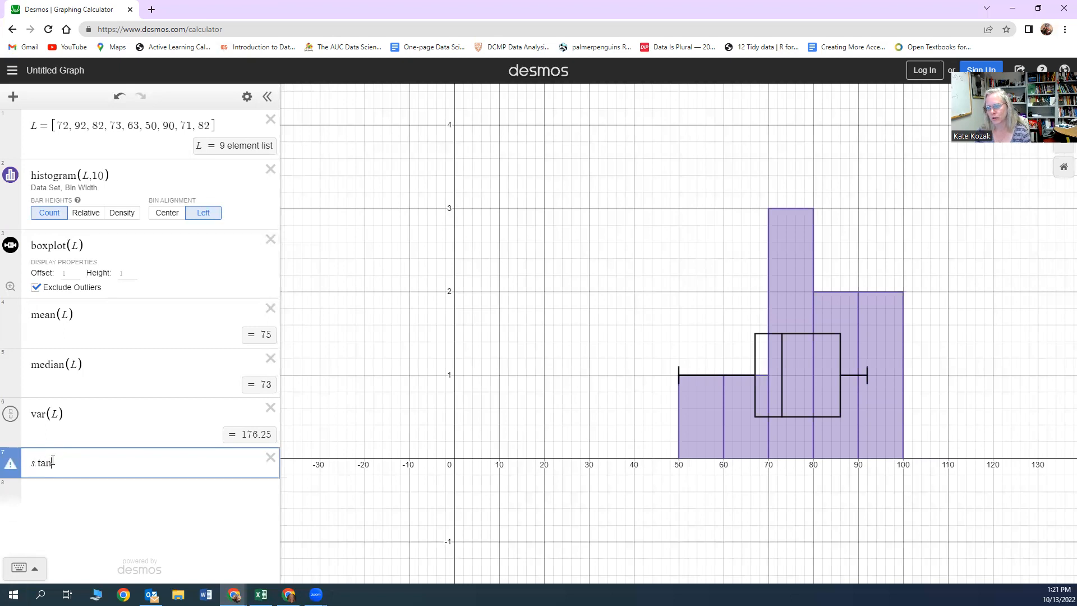
key(BackSpace)
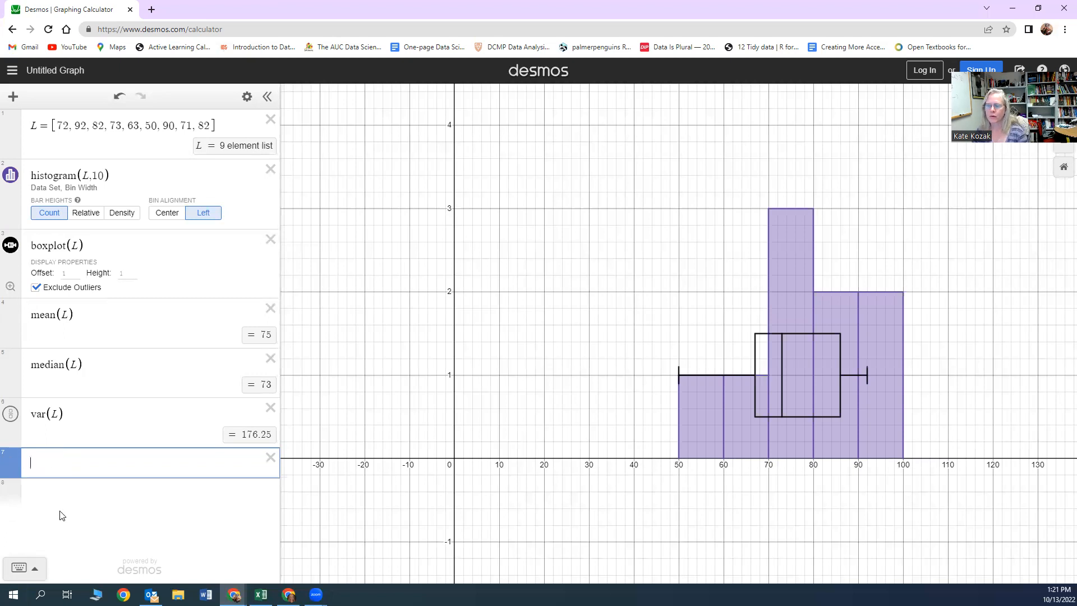
- Calculate the standard deviation of list L by inserting the stdev statistics function with L as its argument
click(35, 572)
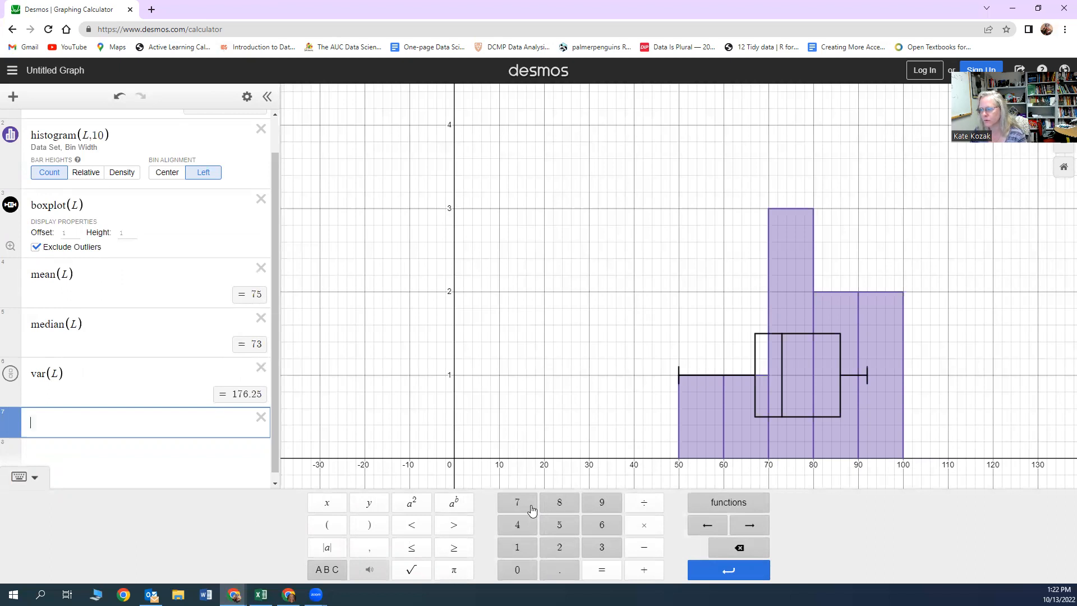
click(738, 506)
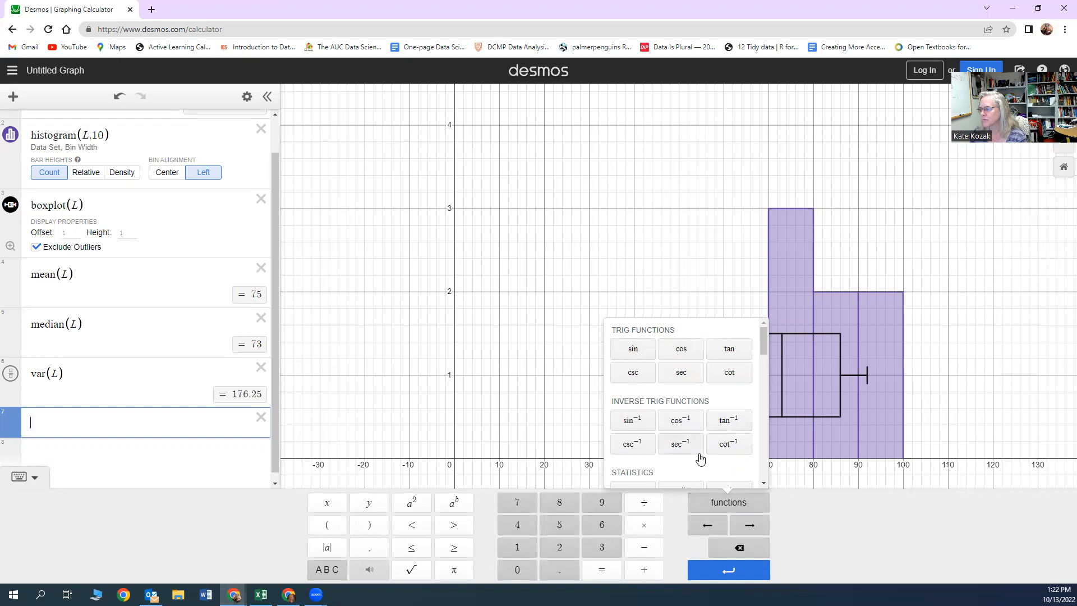
scroll(654, 445, down, 1)
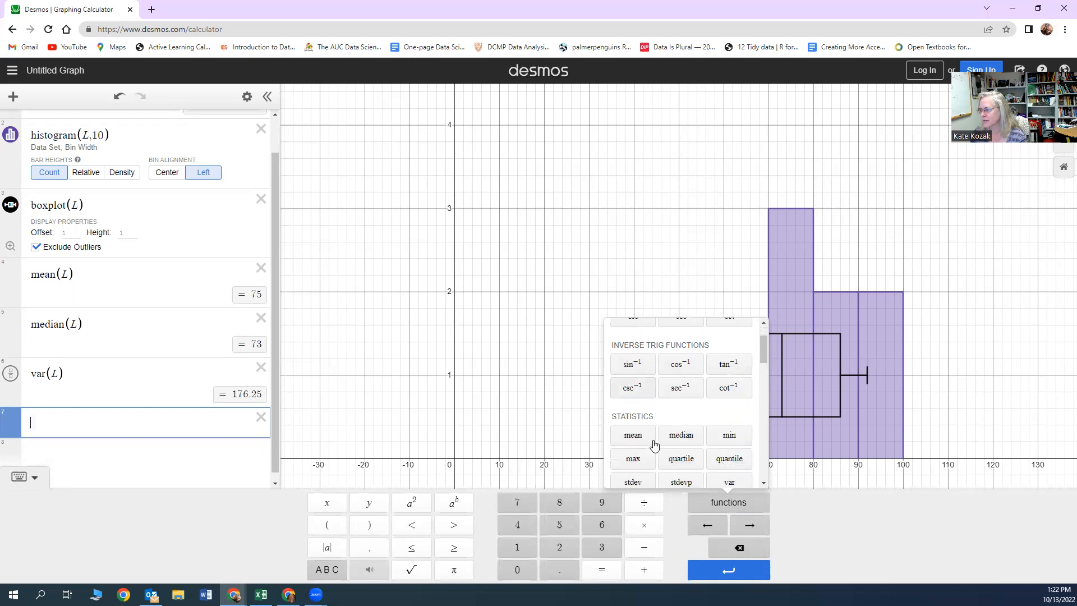
scroll(652, 445, down, 1)
scroll(649, 357, down, 1)
scroll(660, 388, up, 1)
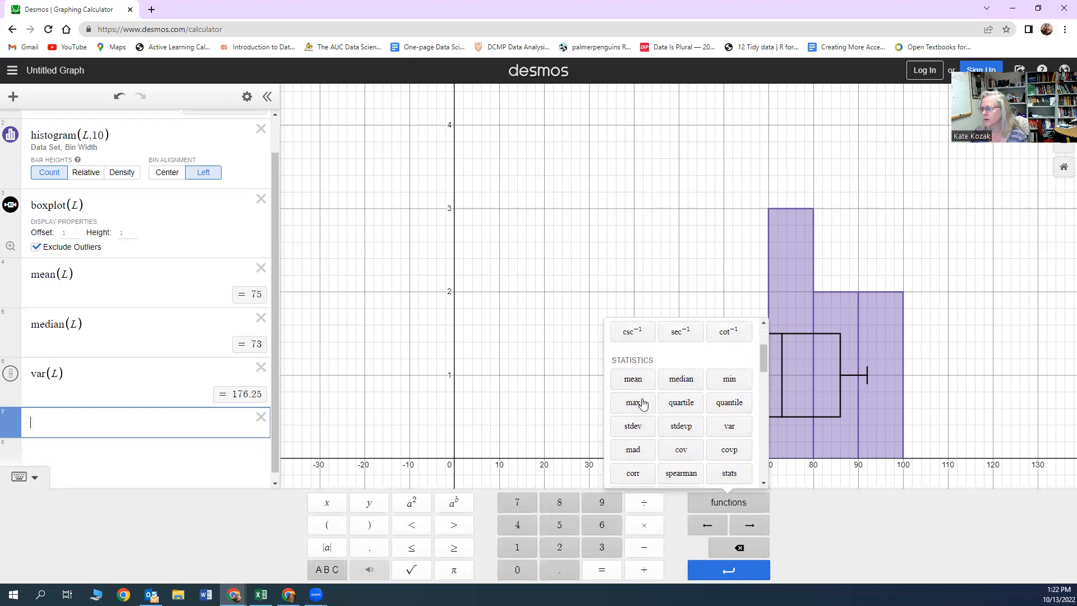
click(632, 431)
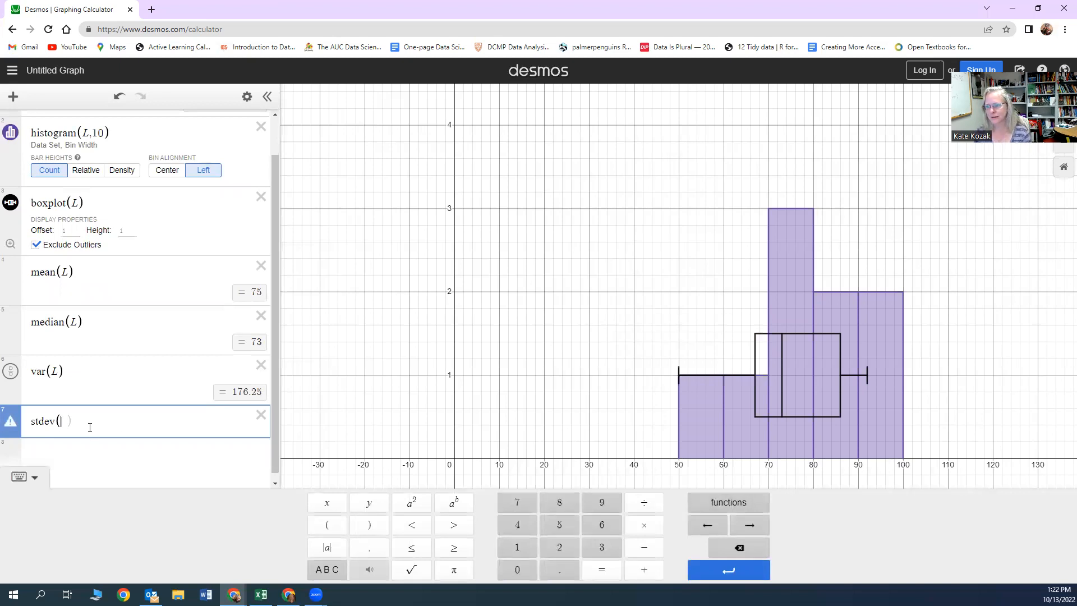
text(L)
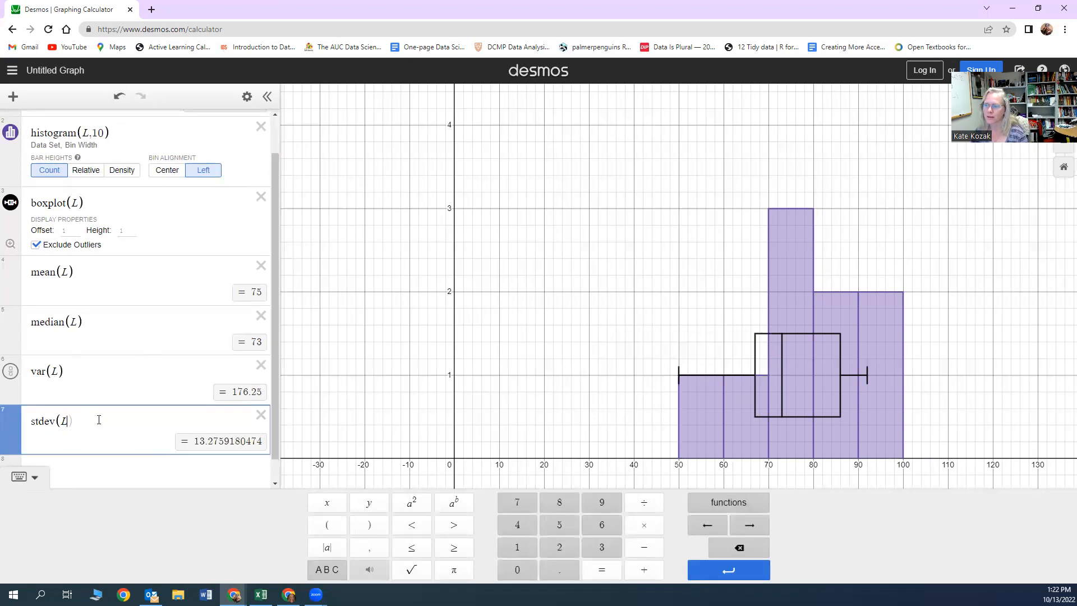
- Calculate the five-number summary of list L by inserting the stats function on a new line with L as its argument
click(162, 475)
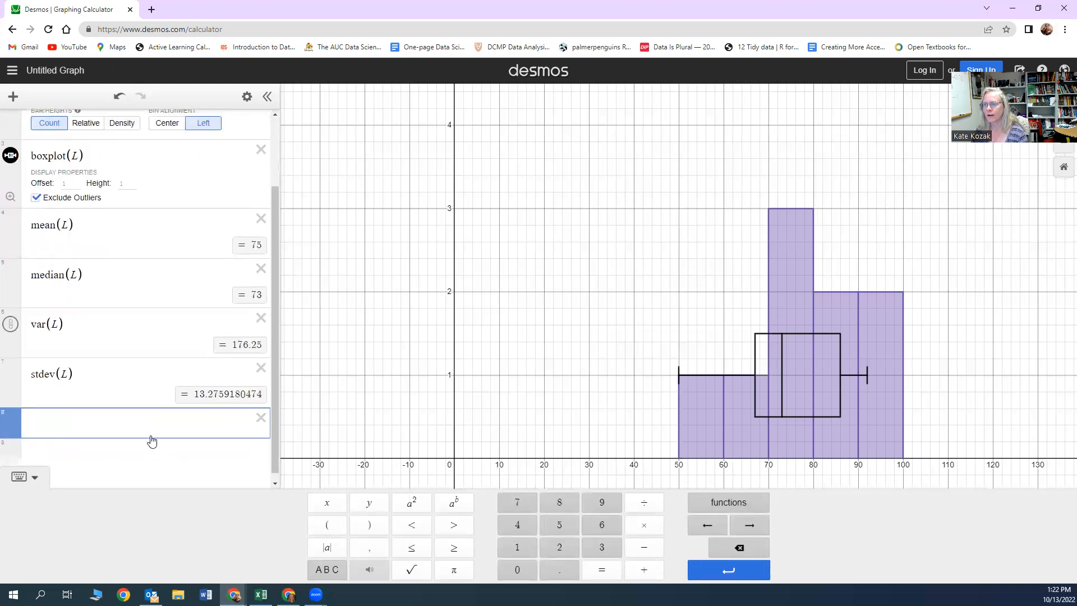
click(711, 505)
scroll(722, 415, down, 3)
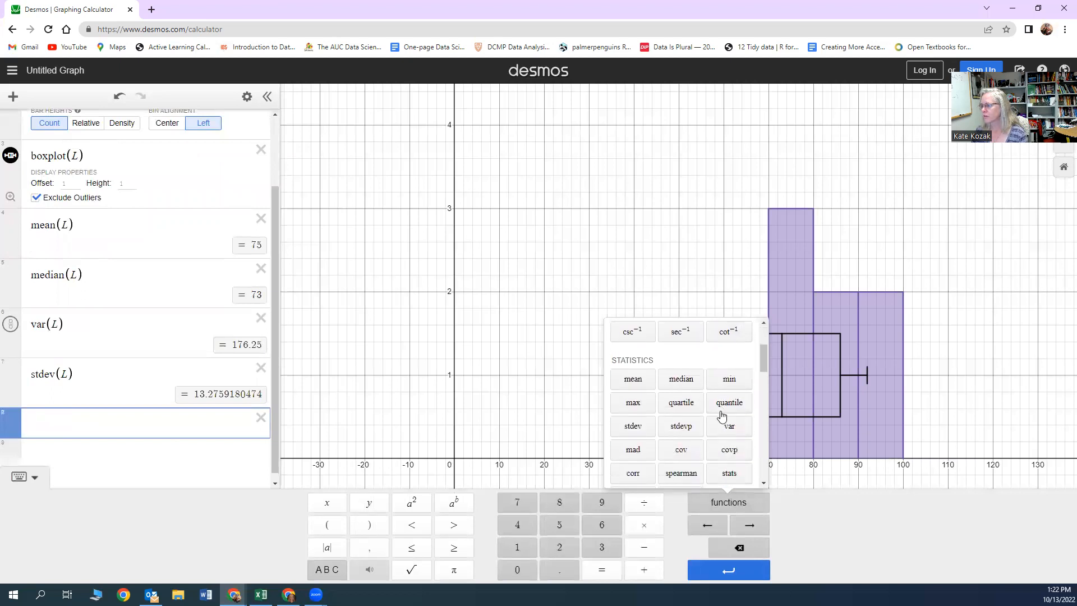
scroll(718, 421, down, 1)
scroll(694, 436, up, 1)
scroll(693, 437, down, 1)
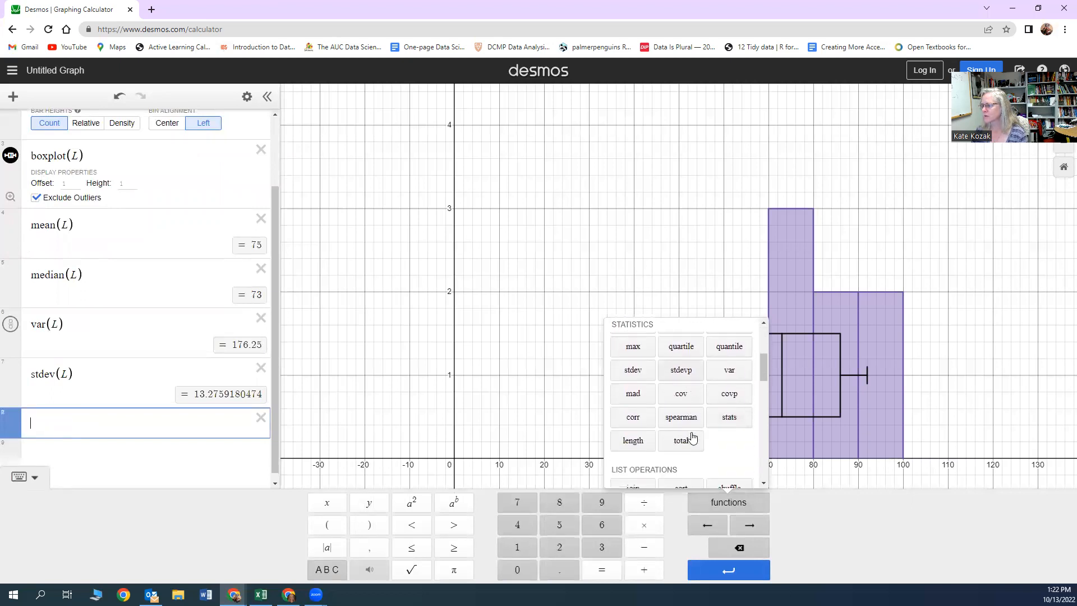
click(729, 418)
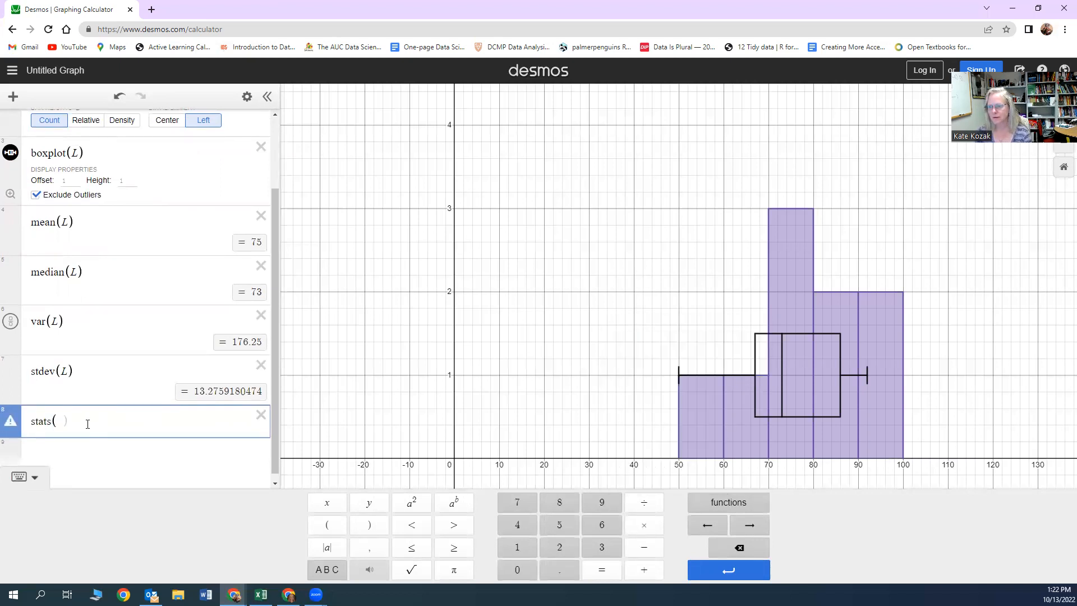
text(L)
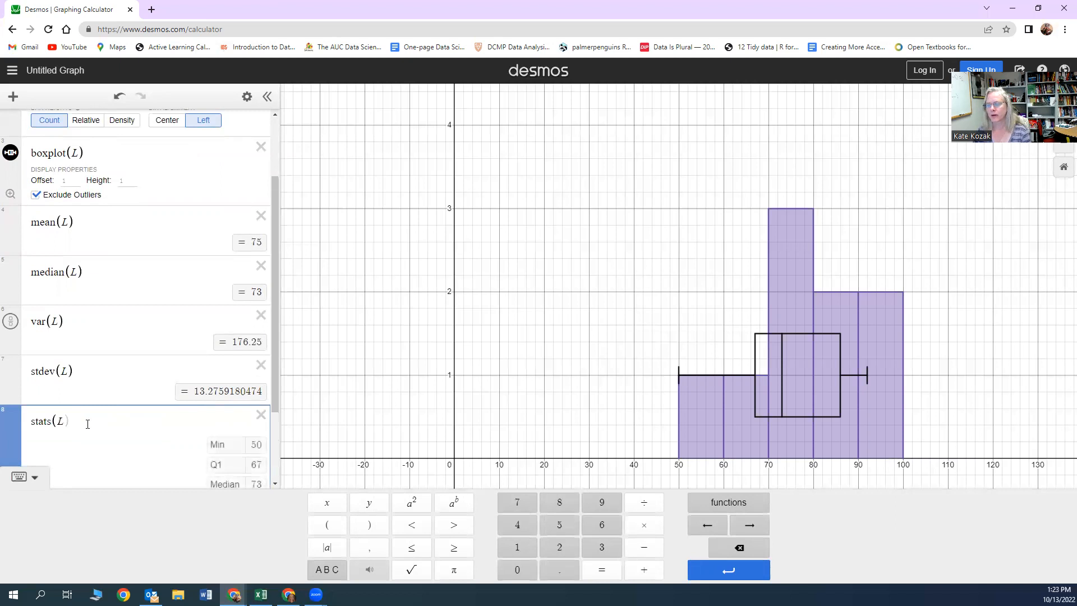
scroll(186, 430, down, 2)
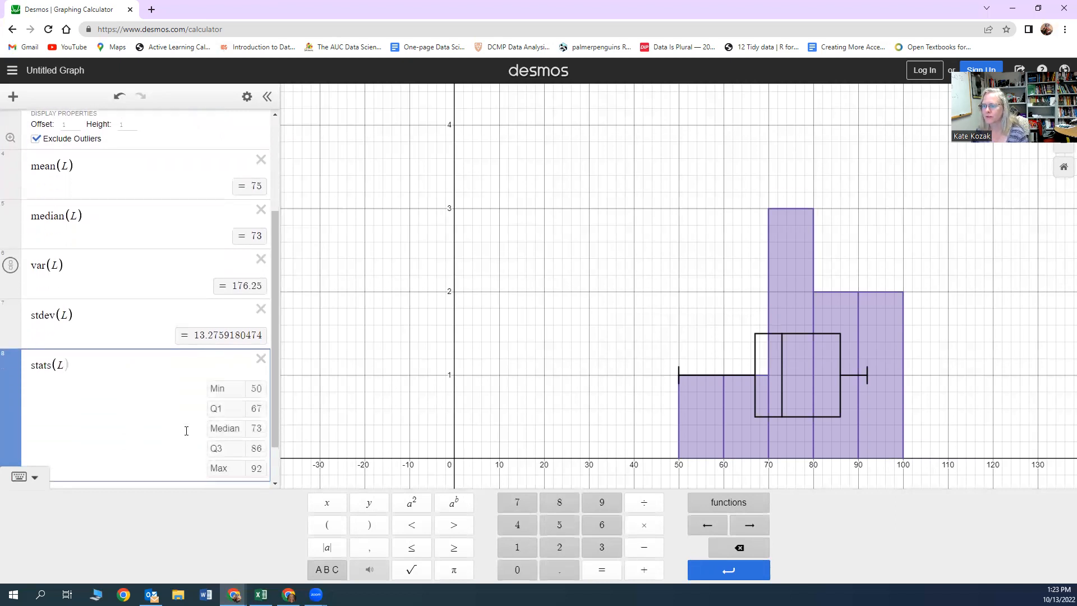